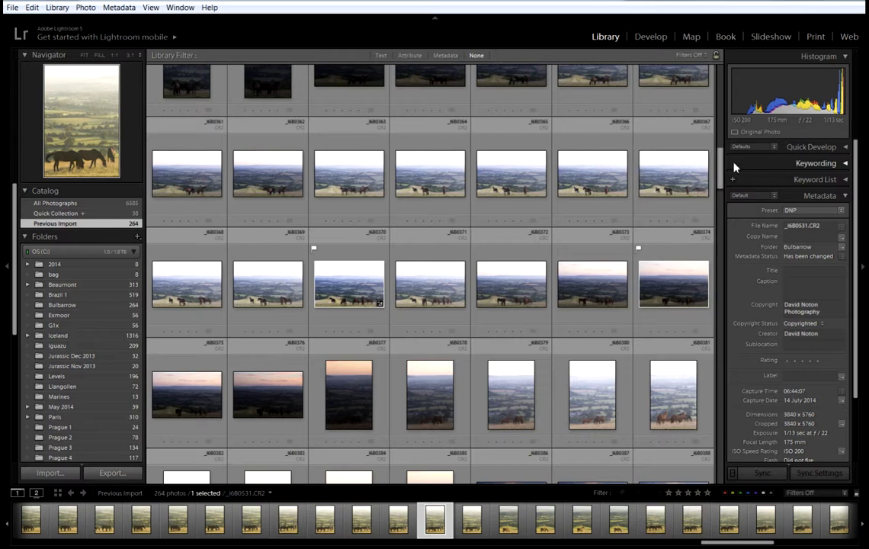
Step: Caption photo _I6B0318.CR2 "horses on Bulbarrow Hill at dawn, Dorset, England"
{"action": "left_click_drag", "start_coordinate": [722, 174], "coordinate": [723, 178]}
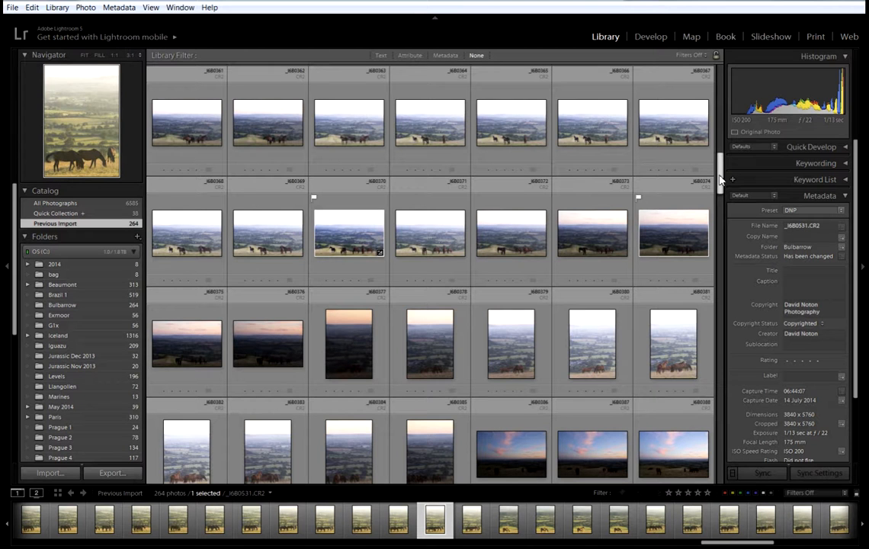
{"action": "left_click_drag", "start_coordinate": [722, 181], "coordinate": [717, 90]}
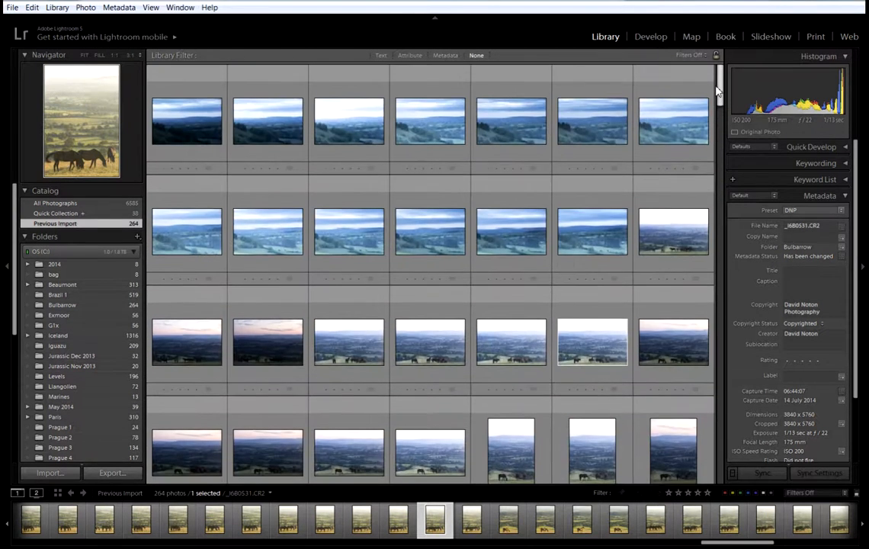
{"action": "scroll", "coordinate": [700, 131], "scroll_direction": "down", "scroll_amount": 2}
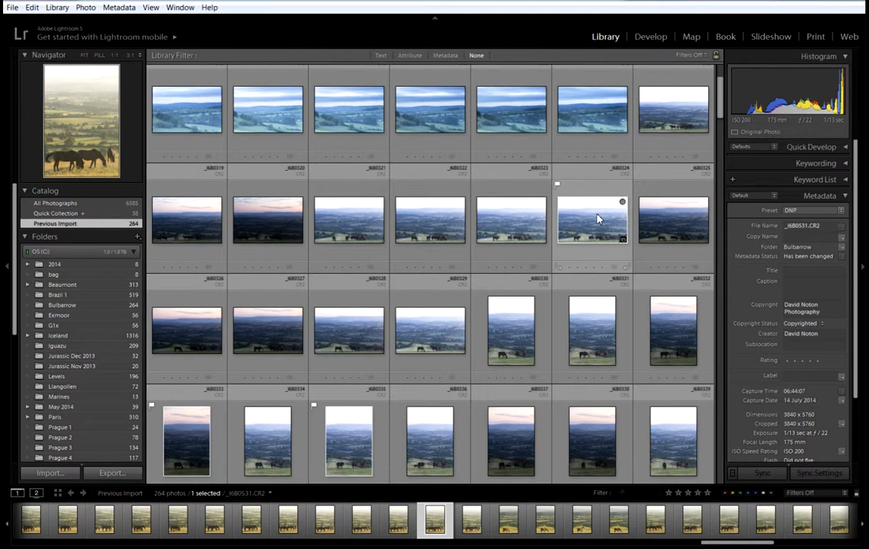
{"action": "left_click", "coordinate": [675, 121]}
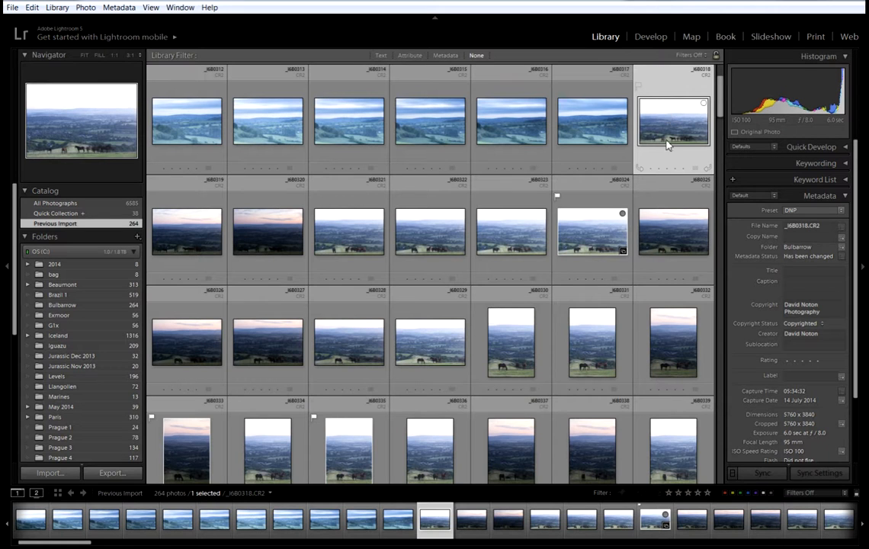
{"action": "left_click", "coordinate": [792, 286]}
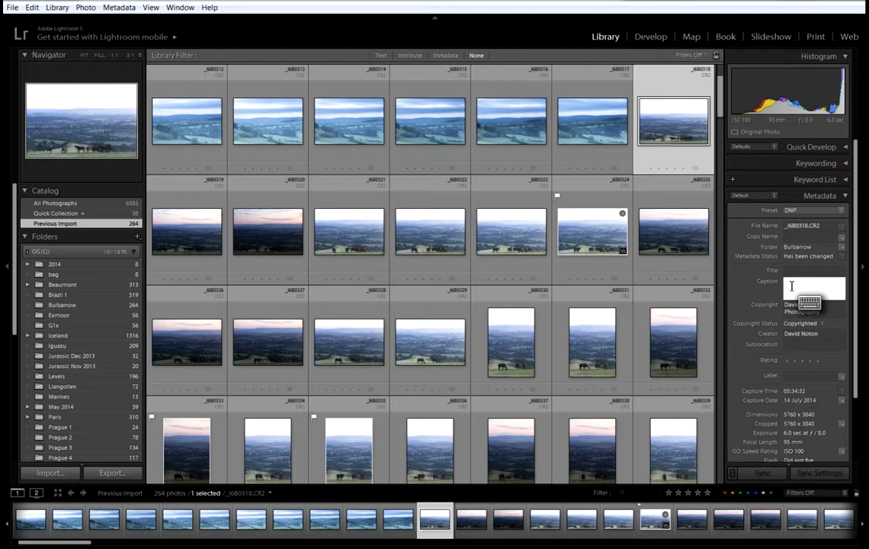
{"action": "type", "text": "ho"}
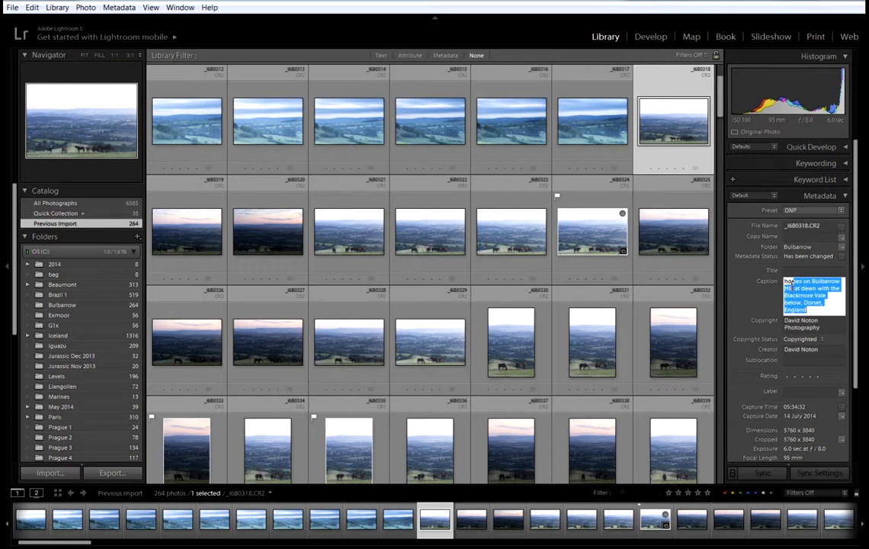
{"action": "type", "text": "rses on Bulbarrow Hill, D"}
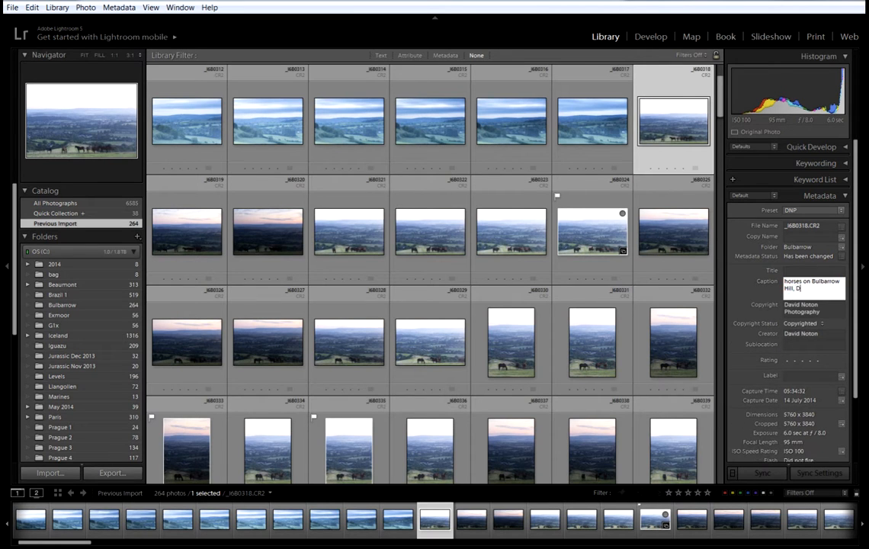
{"action": "type", "text": "orset, England"}
{"action": "left_click", "coordinate": [795, 288]}
{"action": "type", "text": "at daw"}
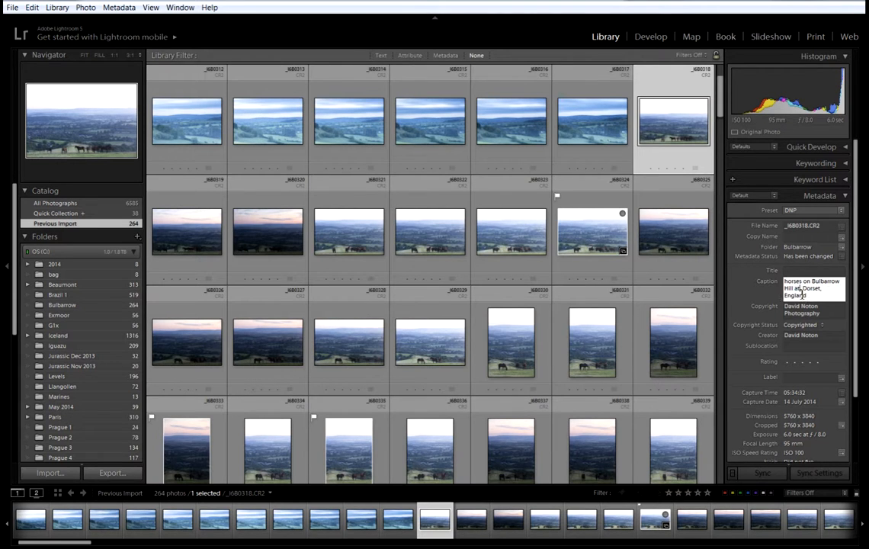
{"action": "type", "text": "n,"}
Step: Synchronize the caption and copyright metadata of _I6B0318.CR2 to all photos through _I6B0555.CR2
{"action": "left_click_drag", "start_coordinate": [718, 113], "coordinate": [755, 462]}
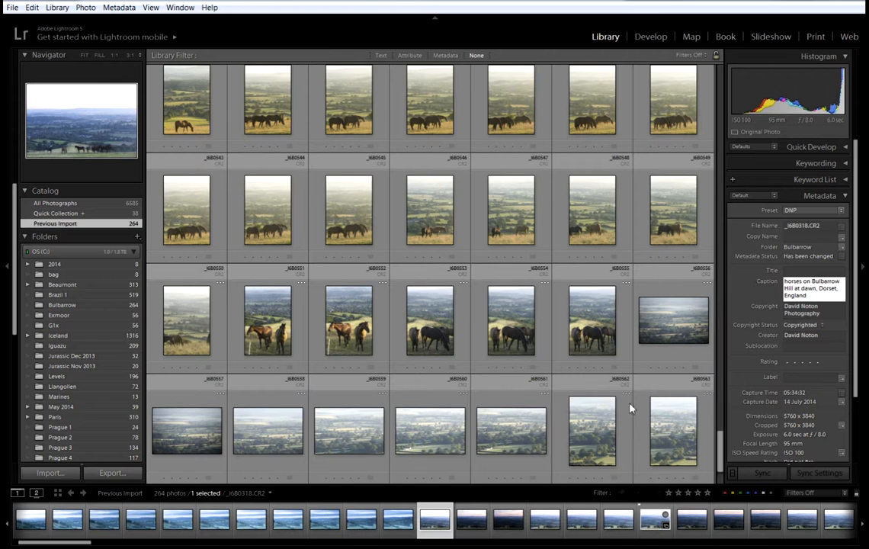
{"action": "left_click", "coordinate": [592, 323], "text": "shift"}
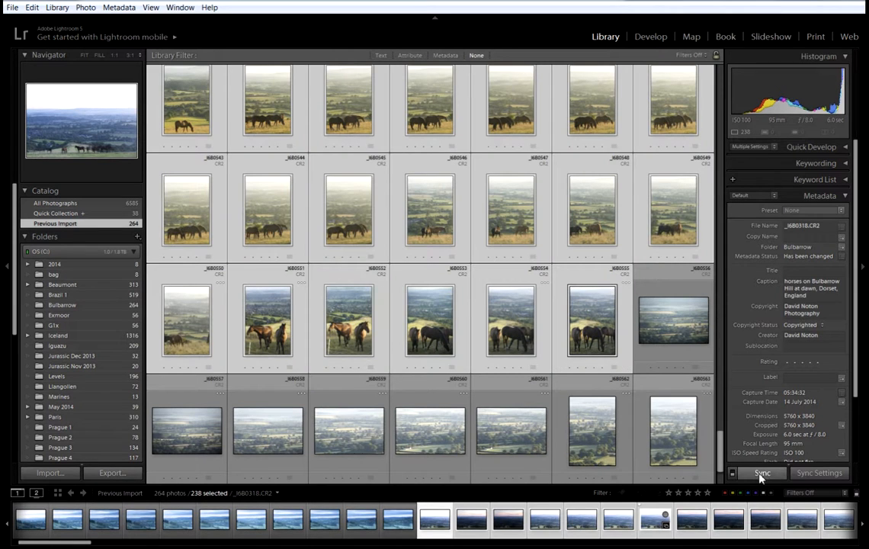
{"action": "left_click", "coordinate": [760, 473]}
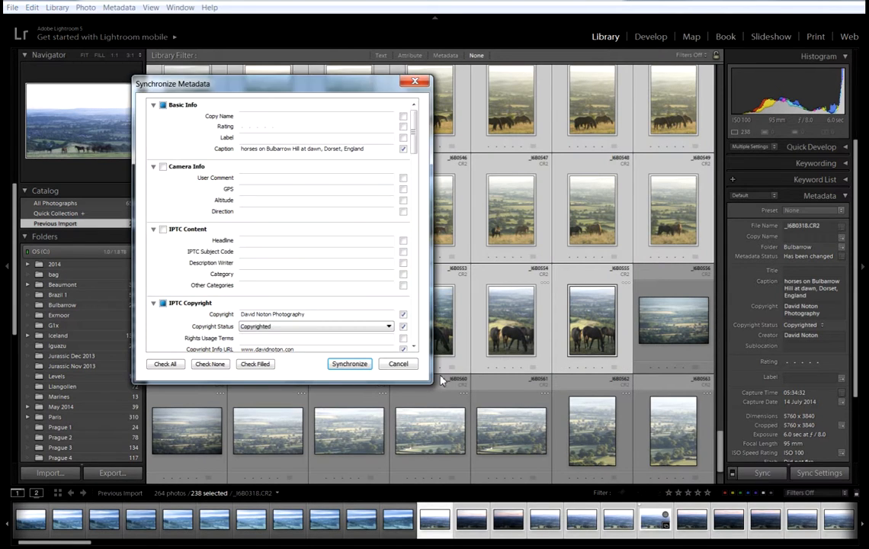
{"action": "left_click", "coordinate": [349, 364]}
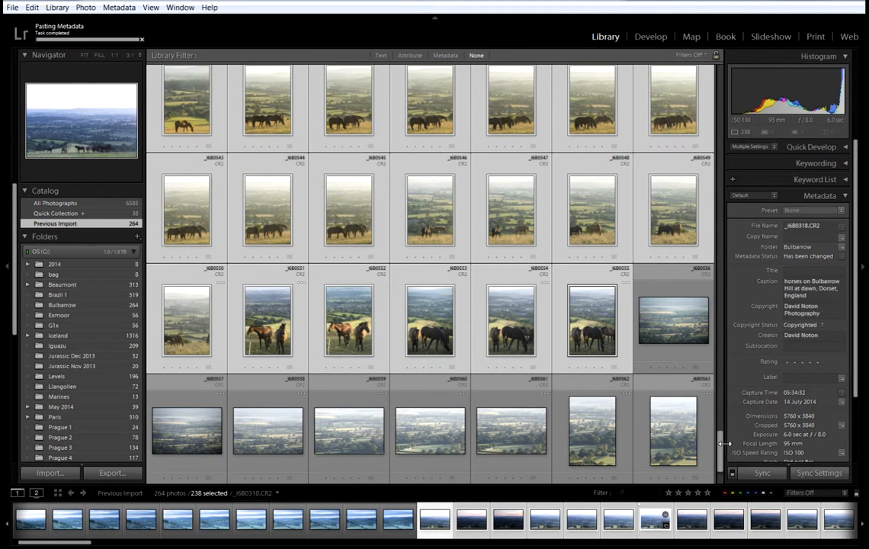
Step: Deselect all the photos in the Library grid
{"action": "left_click_drag", "start_coordinate": [723, 446], "coordinate": [720, 359]}
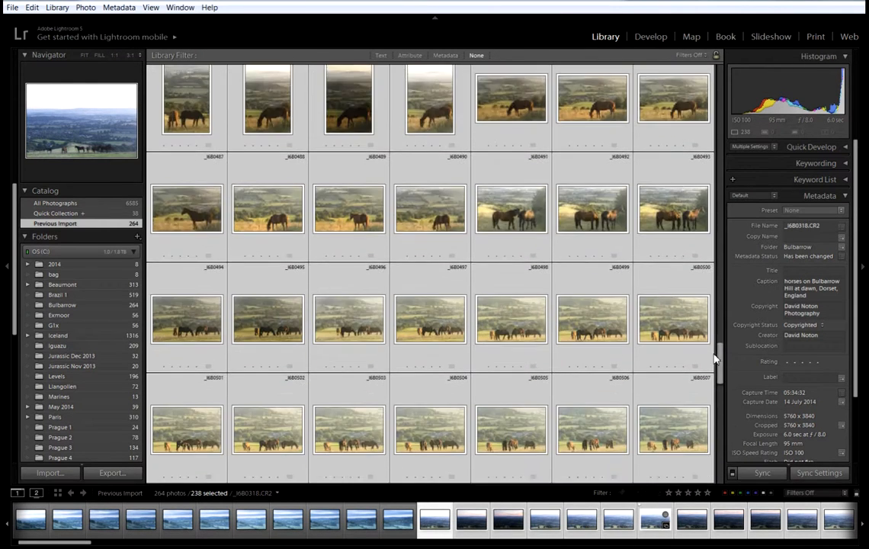
{"action": "left_click", "coordinate": [32, 9]}
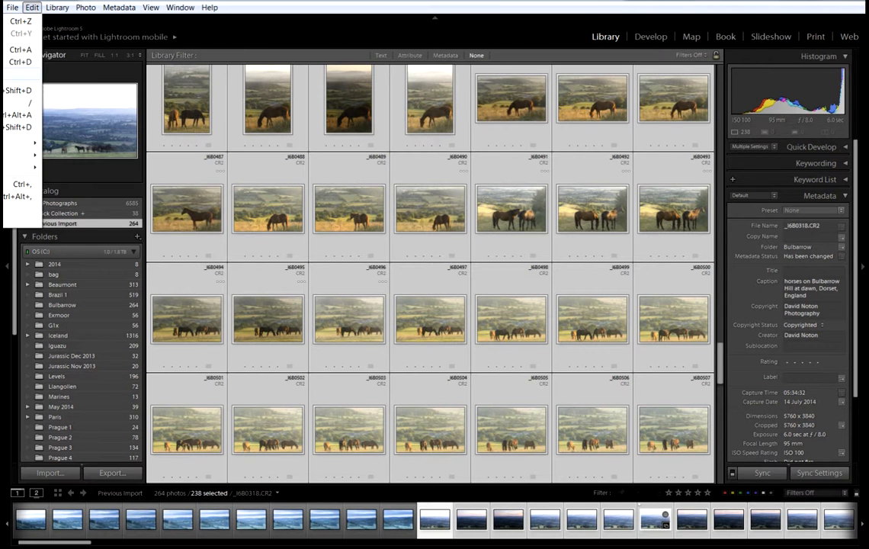
{"action": "left_click", "coordinate": [397, 139]}
{"action": "key", "text": "ctrl+d"}
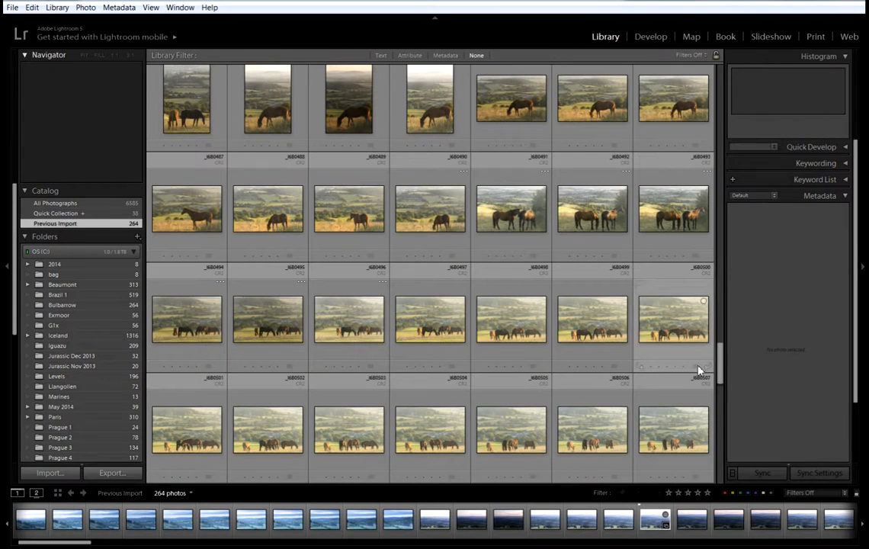
Step: Select the flagged horse photos _I6B0370.CR2 and _I6B0374.CR2 and compare them together in Survey view
{"action": "scroll", "coordinate": [718, 361], "scroll_direction": "up", "scroll_amount": 2}
{"action": "left_click_drag", "start_coordinate": [719, 362], "coordinate": [718, 178]}
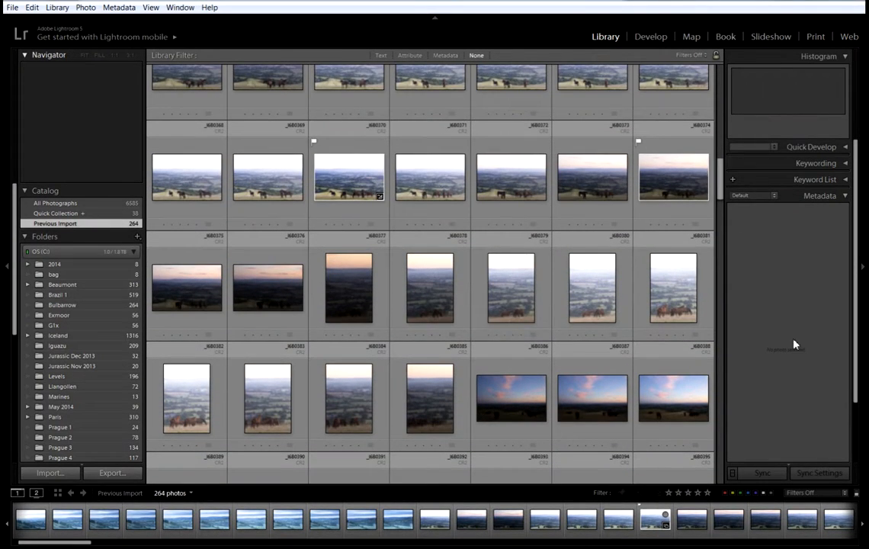
{"action": "left_click", "coordinate": [353, 187]}
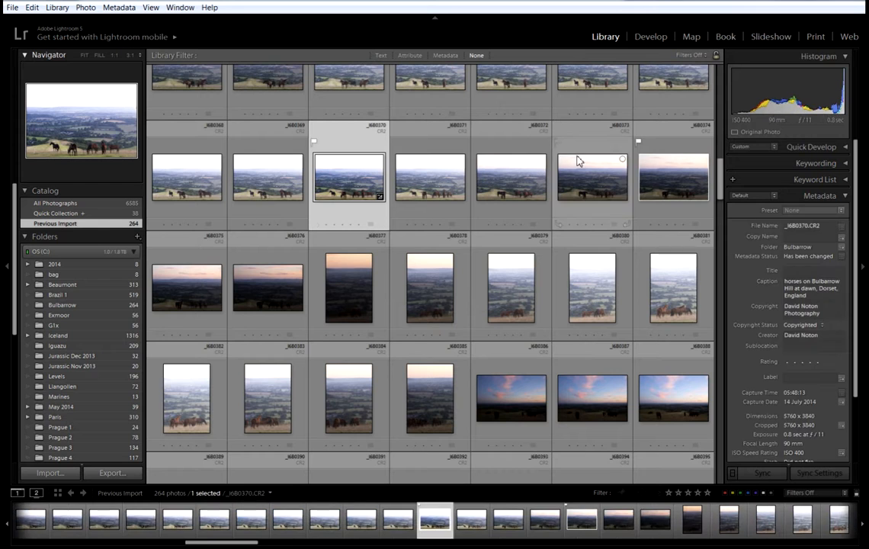
{"action": "left_click", "coordinate": [662, 177], "text": "ctrl"}
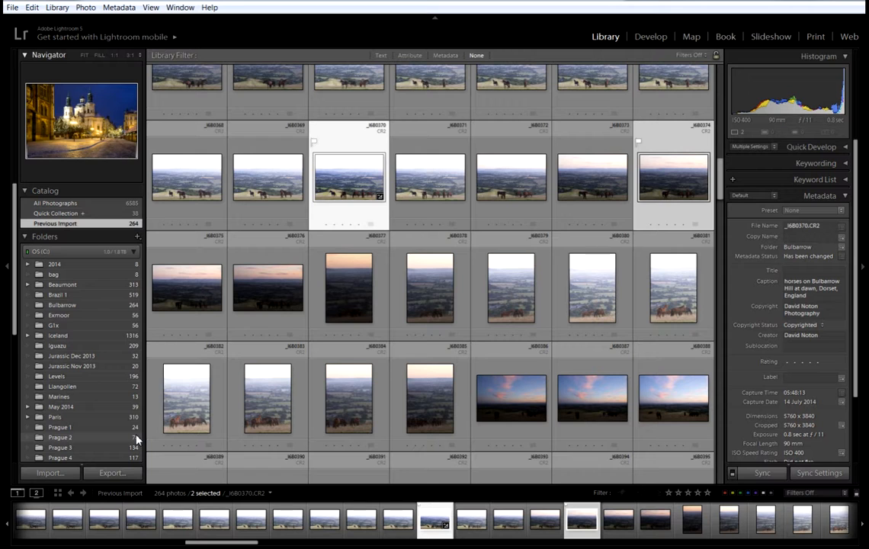
{"action": "key", "text": "n"}
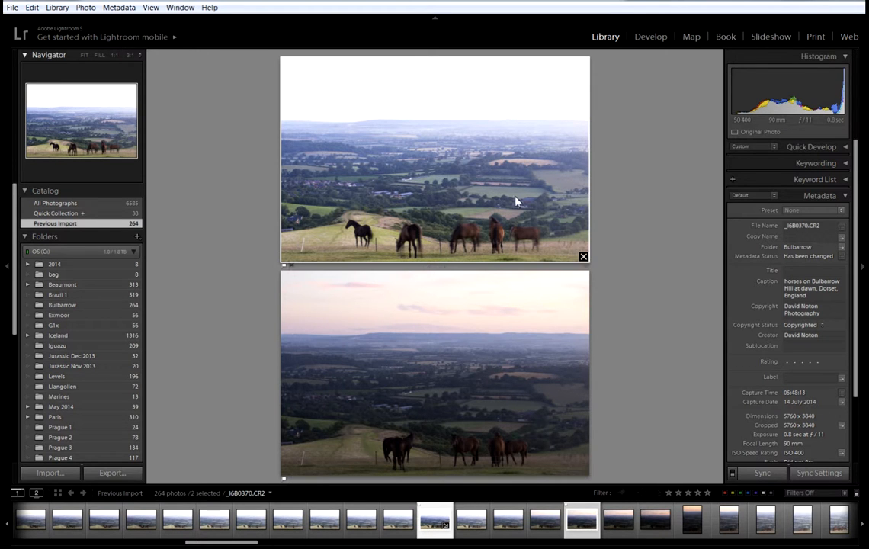
Step: Open _I6B0370.CR2 on its own in the Develop module and reset all its adjustments
{"action": "left_click", "coordinate": [471, 520]}
{"action": "left_click", "coordinate": [443, 526]}
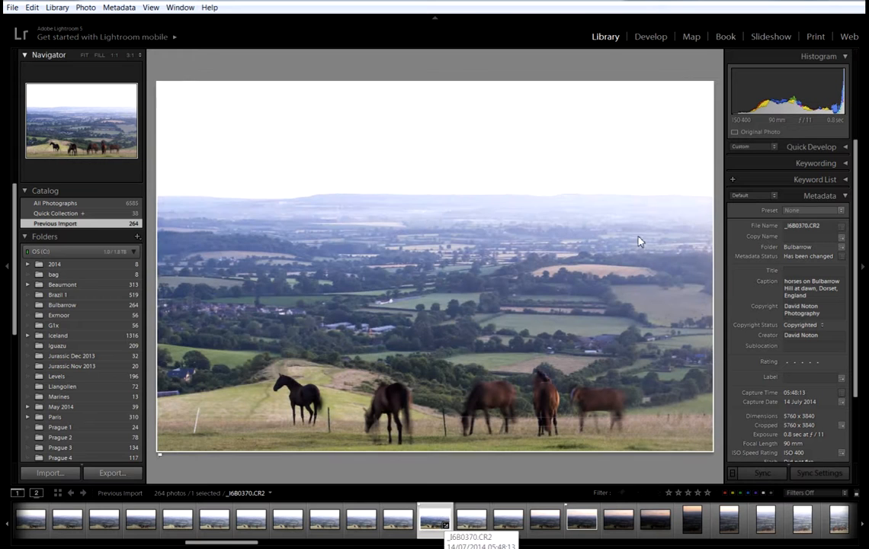
{"action": "left_click", "coordinate": [653, 38]}
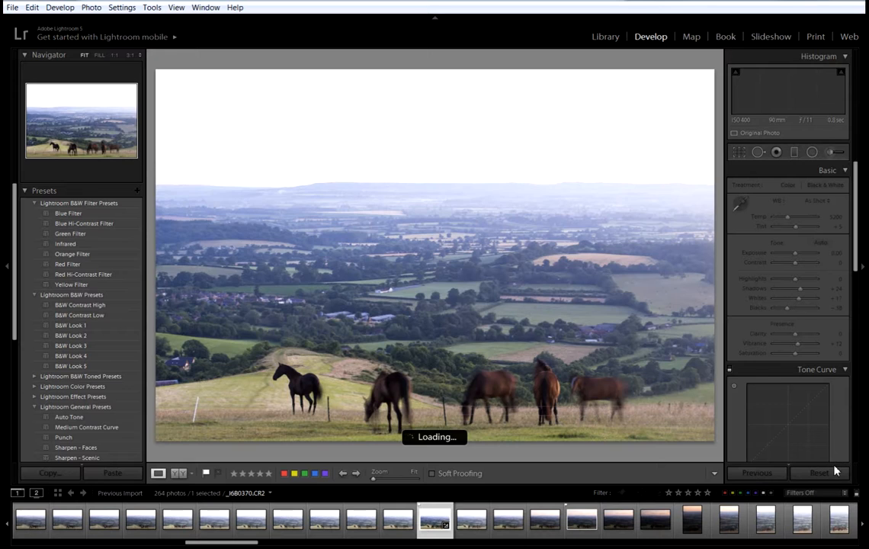
{"action": "left_click", "coordinate": [824, 476]}
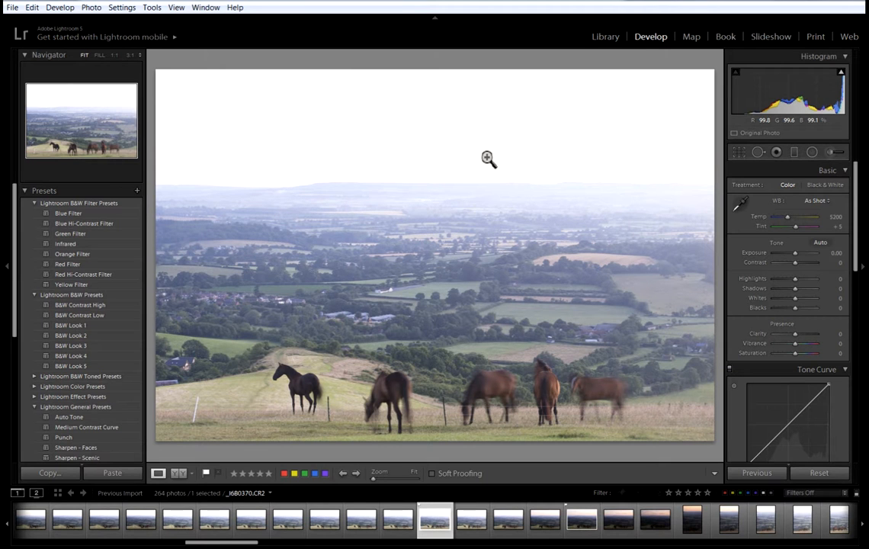
Step: View _I6B0374.CR2 for comparison, return to _I6B0370.CR2 and set its Blacks to −36 using the clipping preview
{"action": "left_click", "coordinate": [579, 522]}
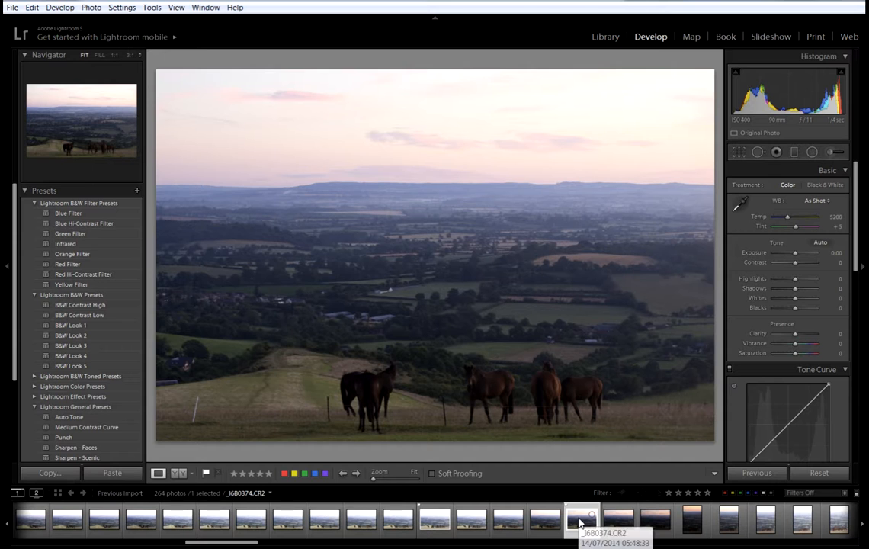
{"action": "left_click", "coordinate": [437, 522]}
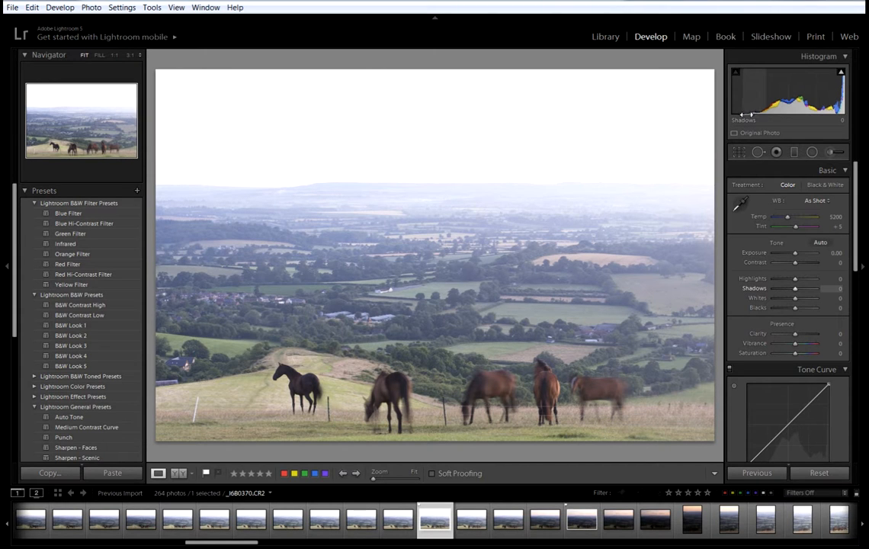
{"action": "left_click", "coordinate": [795, 312], "text": "alt"}
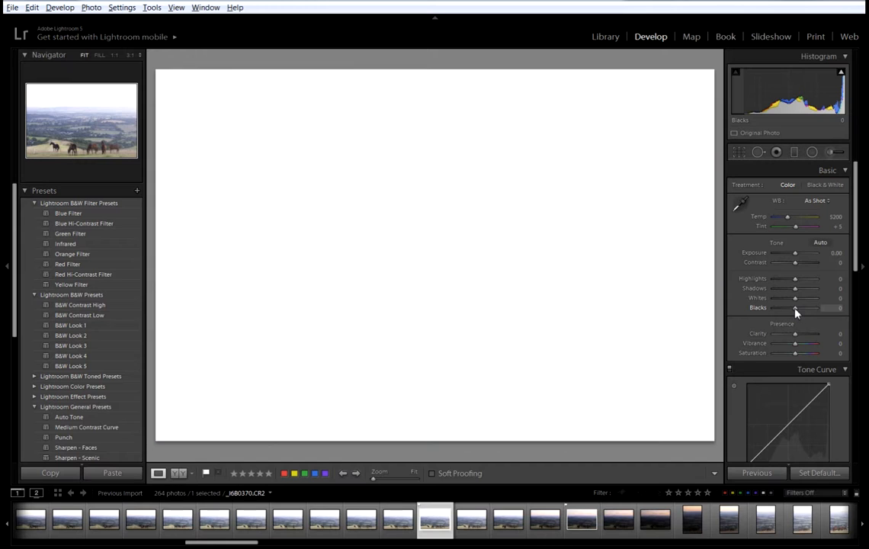
{"action": "left_click_drag", "start_coordinate": [795, 312], "coordinate": [788, 314]}
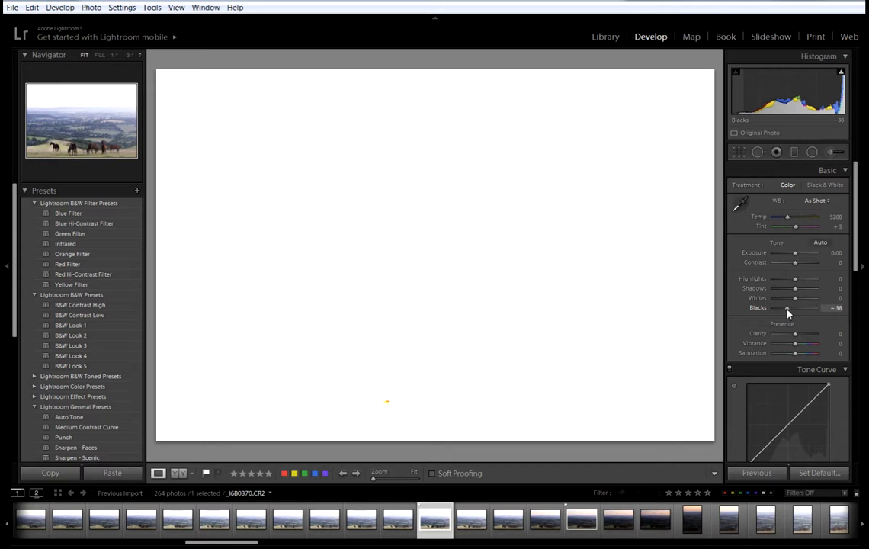
{"action": "left_click_drag", "start_coordinate": [788, 314], "coordinate": [789, 313]}
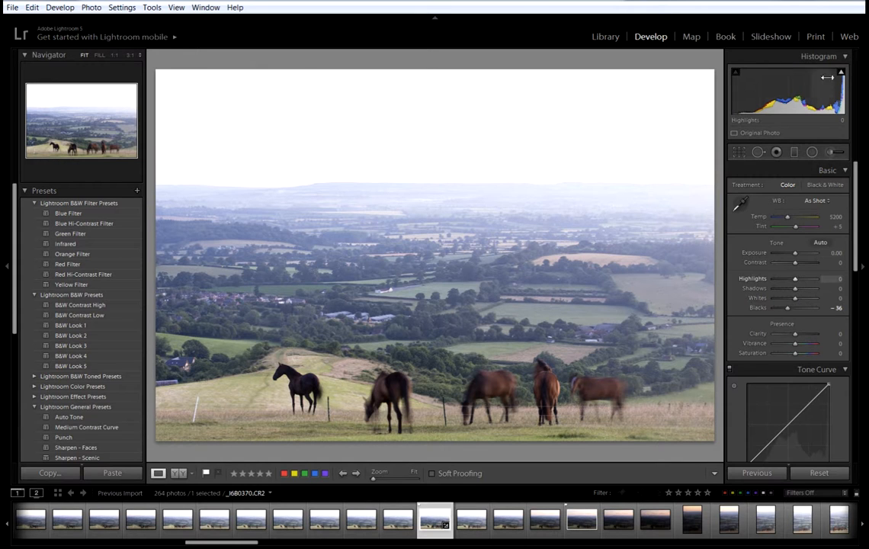
Step: Set the Whites of _I6B0370.CR2 to +50 using the clipping preview
{"action": "mouse_move", "coordinate": [841, 75]}
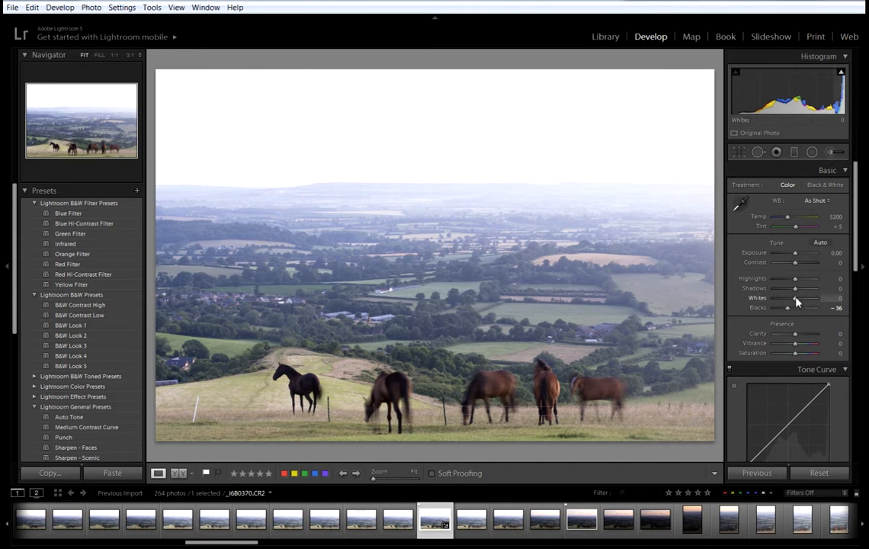
{"action": "key", "text": "alt"}
{"action": "mouse_move", "coordinate": [795, 303]}
{"action": "left_mouse_down"}
{"action": "mouse_move", "coordinate": [815, 303]}
{"action": "mouse_move", "coordinate": [806, 305]}
{"action": "left_mouse_up"}
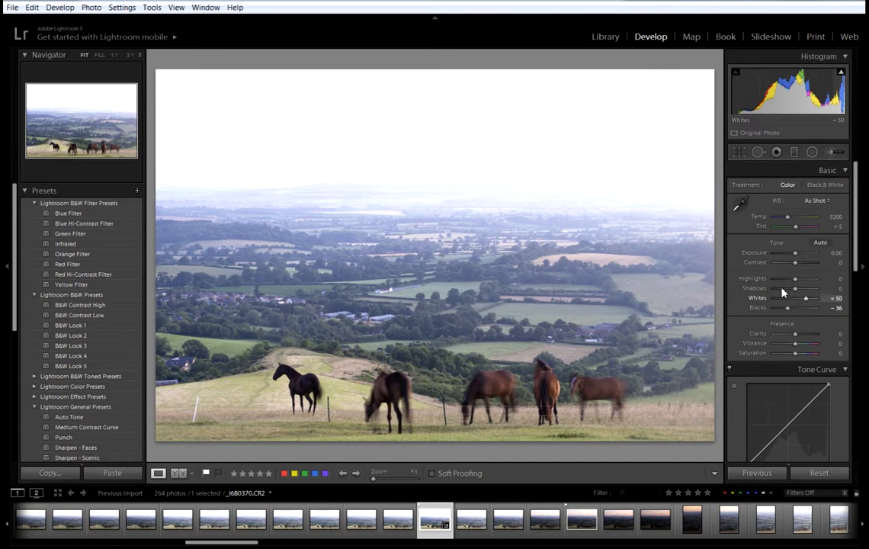
Step: Pull the middle of the RGB point curve down slightly to about 55 / 46 % and set Shadows to +5
{"action": "left_click_drag", "start_coordinate": [857, 204], "coordinate": [859, 242]}
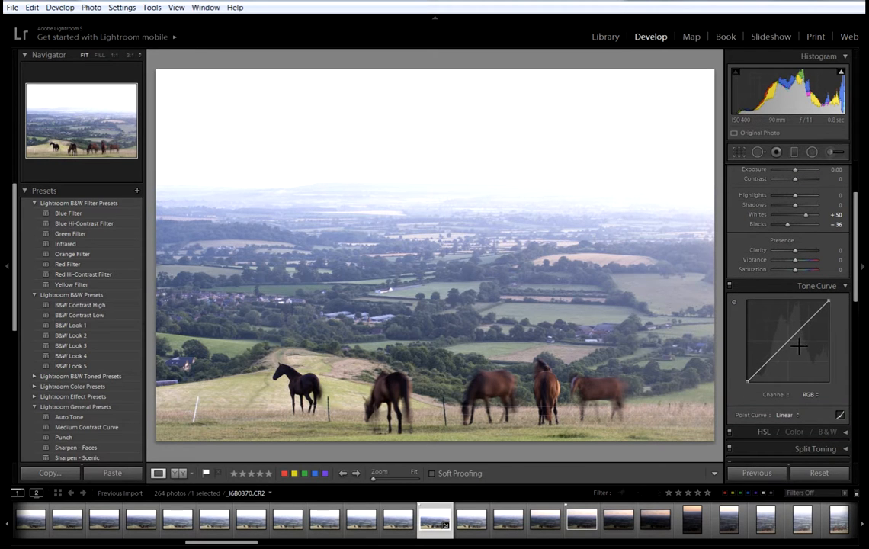
{"action": "left_click_drag", "start_coordinate": [794, 347], "coordinate": [792, 343]}
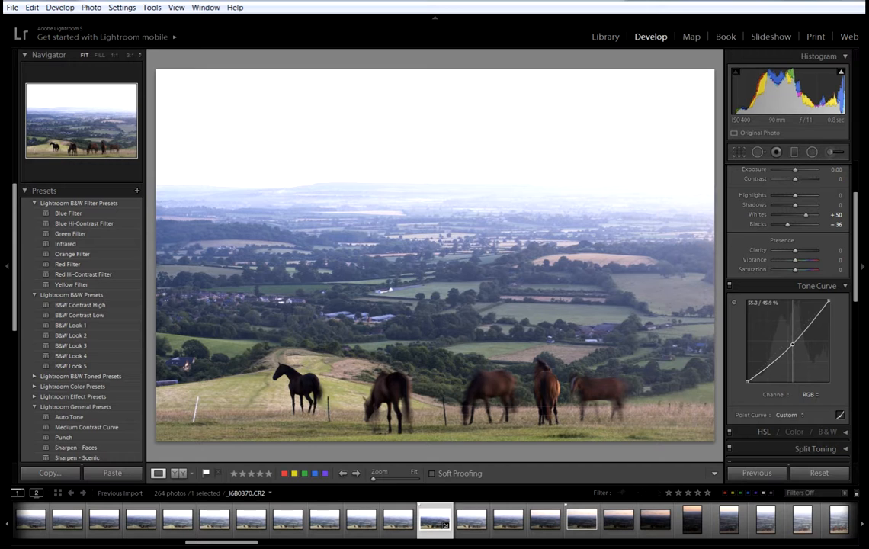
{"action": "left_click_drag", "start_coordinate": [792, 344], "coordinate": [792, 346]}
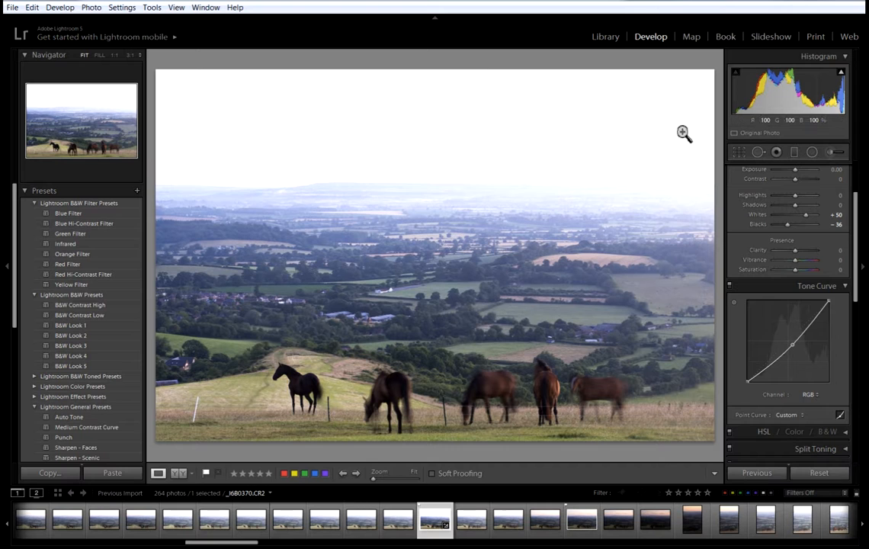
{"action": "left_click_drag", "start_coordinate": [795, 205], "coordinate": [797, 205]}
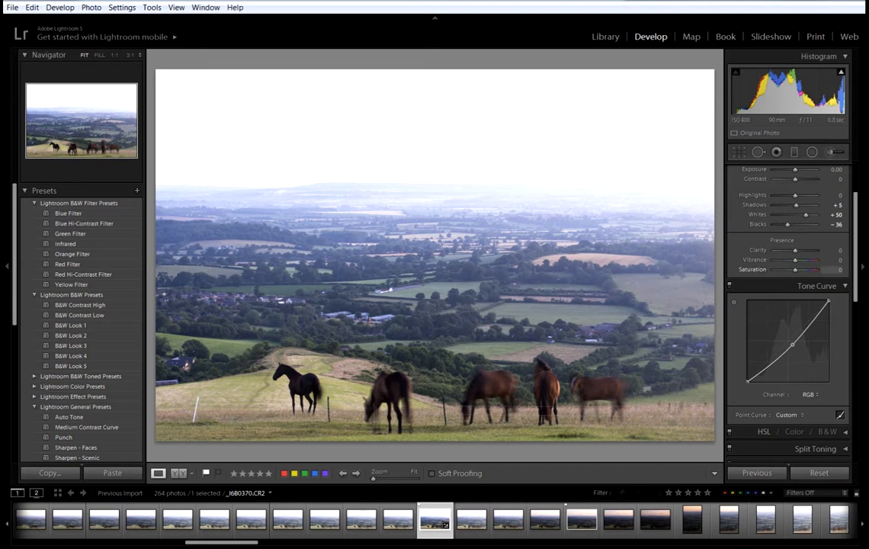
Step: Apply the Sharpen - Scenic preset to _I6B0370.CR2 and set the sharpening Masking to 15
{"action": "left_click_drag", "start_coordinate": [856, 222], "coordinate": [859, 281]}
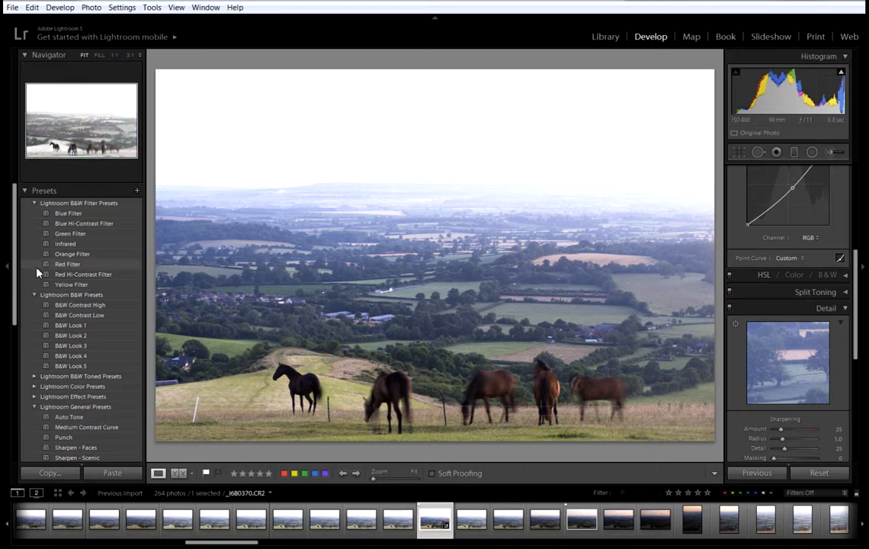
{"action": "scroll", "coordinate": [30, 290], "scroll_direction": "down", "scroll_amount": 3}
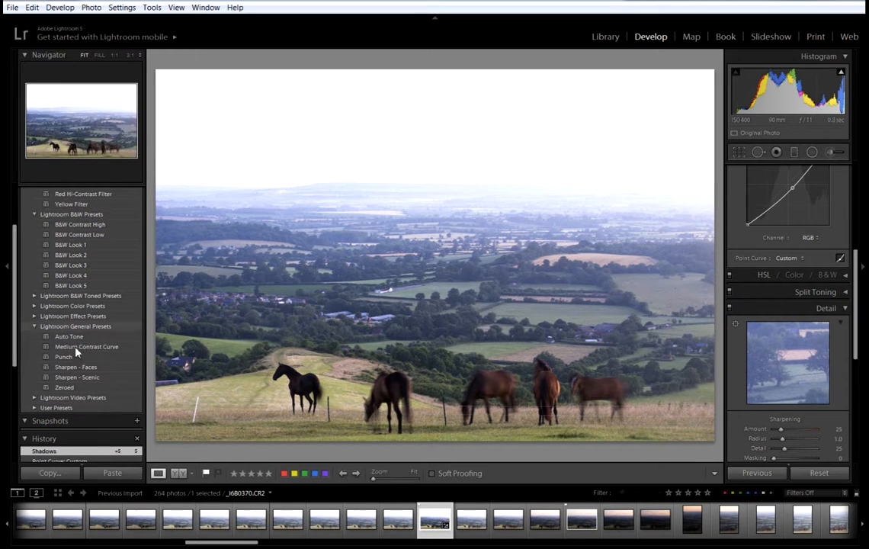
{"action": "left_click", "coordinate": [90, 378]}
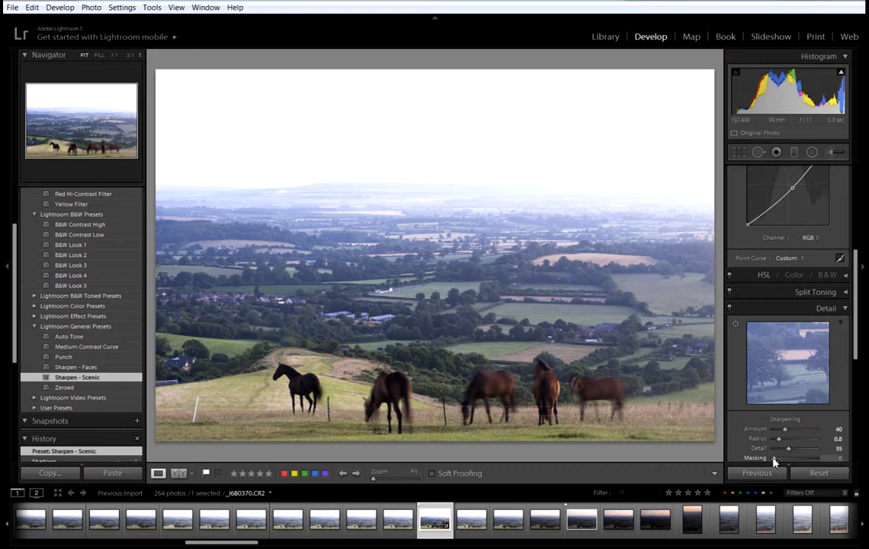
{"action": "left_click_drag", "start_coordinate": [774, 460], "coordinate": [780, 462]}
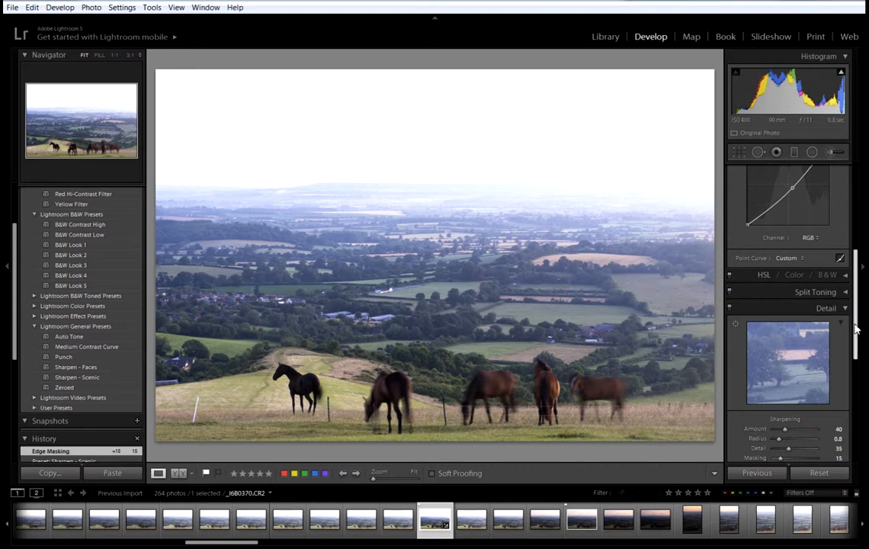
Step: Set the Vibrance of _I6B0370.CR2 to +10
{"action": "scroll", "coordinate": [855, 305], "scroll_direction": "up", "scroll_amount": 3}
{"action": "scroll", "coordinate": [855, 300], "scroll_direction": "up", "scroll_amount": 2}
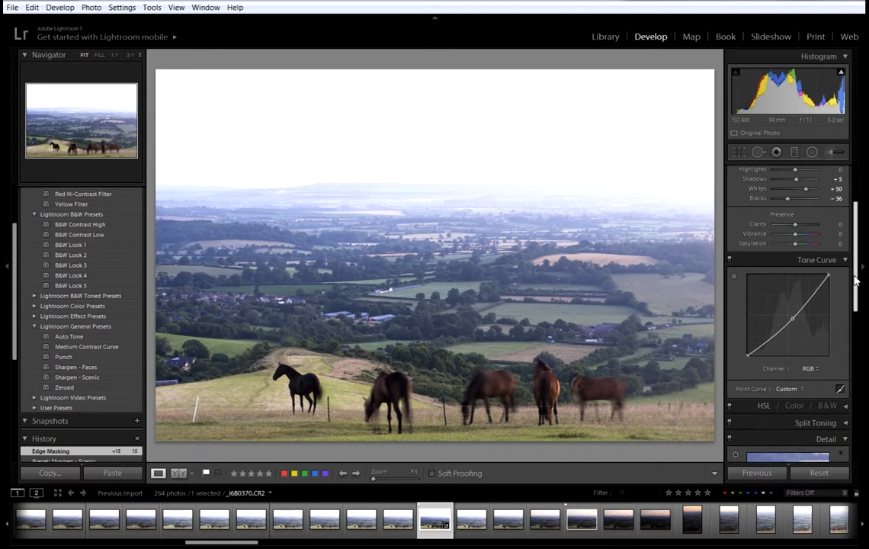
{"action": "left_click_drag", "start_coordinate": [795, 237], "coordinate": [797, 239]}
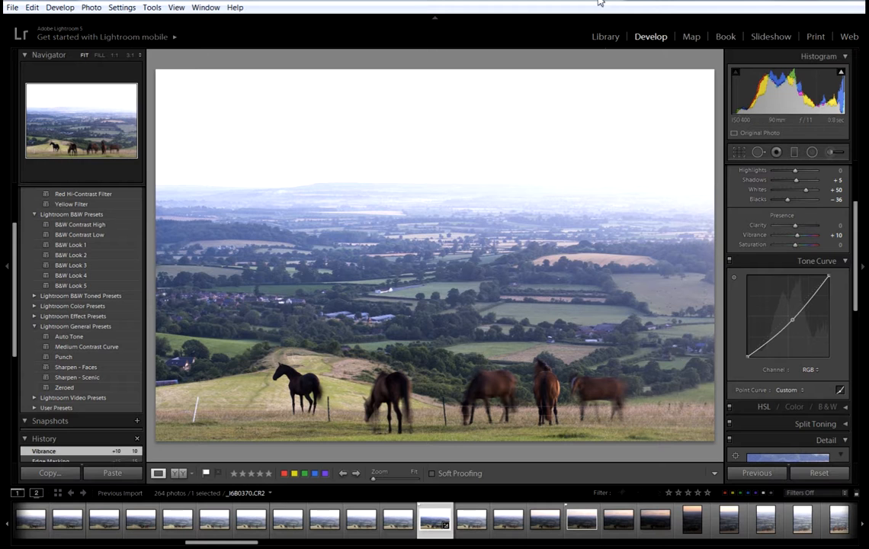
Step: Start exporting _I6B0370.CR2 from the Library with C:\Images\processed as the destination folder and bulbarrow as the subfolder
{"action": "left_click", "coordinate": [603, 38]}
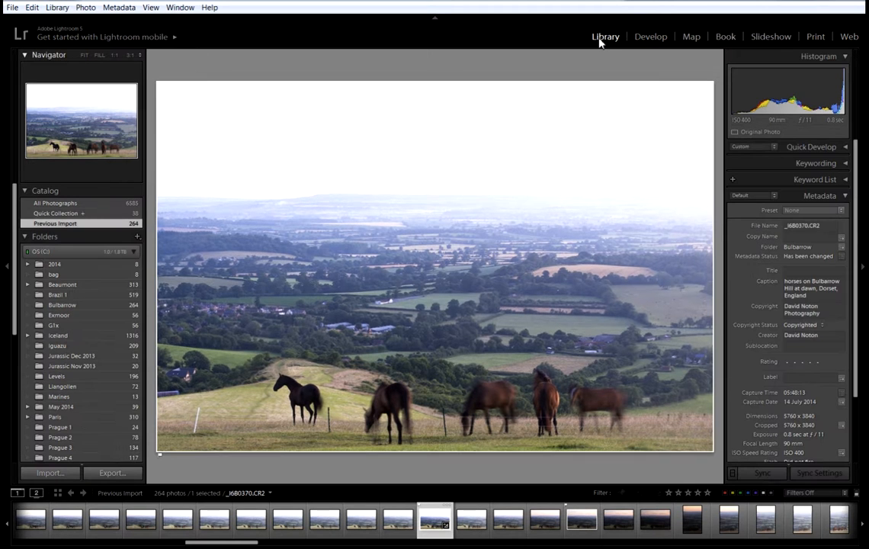
{"action": "left_click", "coordinate": [112, 473]}
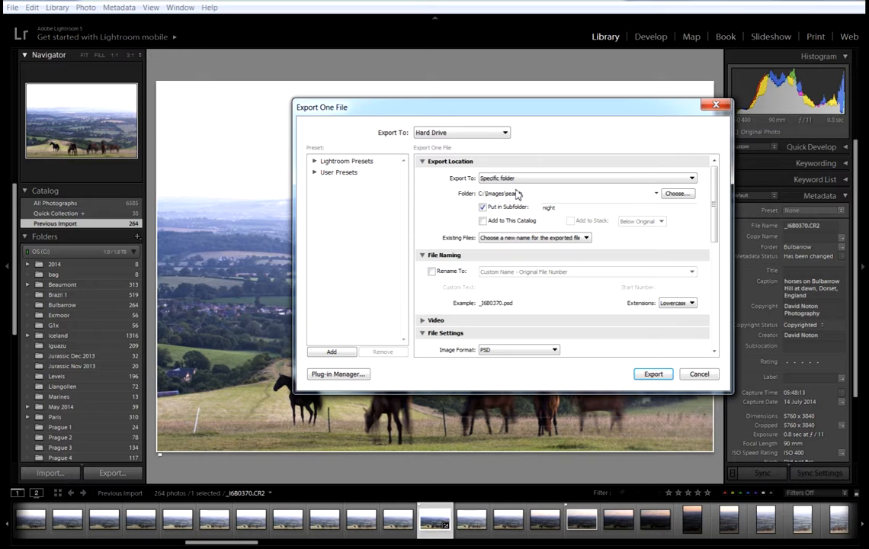
{"action": "left_click", "coordinate": [684, 195]}
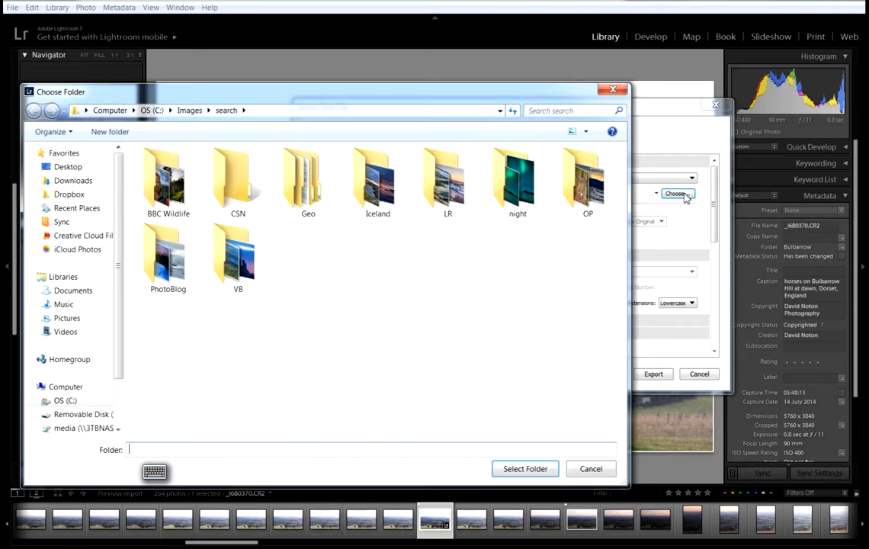
{"action": "left_click", "coordinate": [189, 110]}
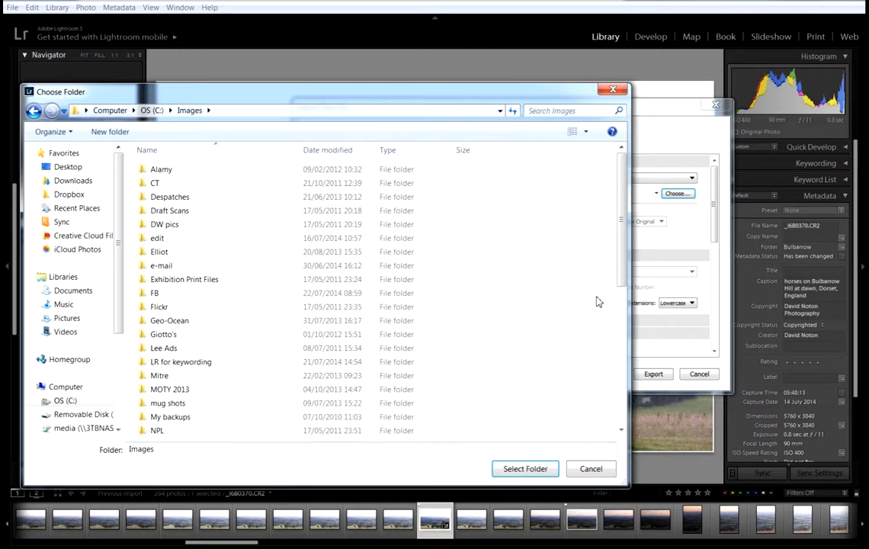
{"action": "scroll", "coordinate": [598, 302], "scroll_direction": "down", "scroll_amount": 3}
{"action": "left_click", "coordinate": [193, 433]}
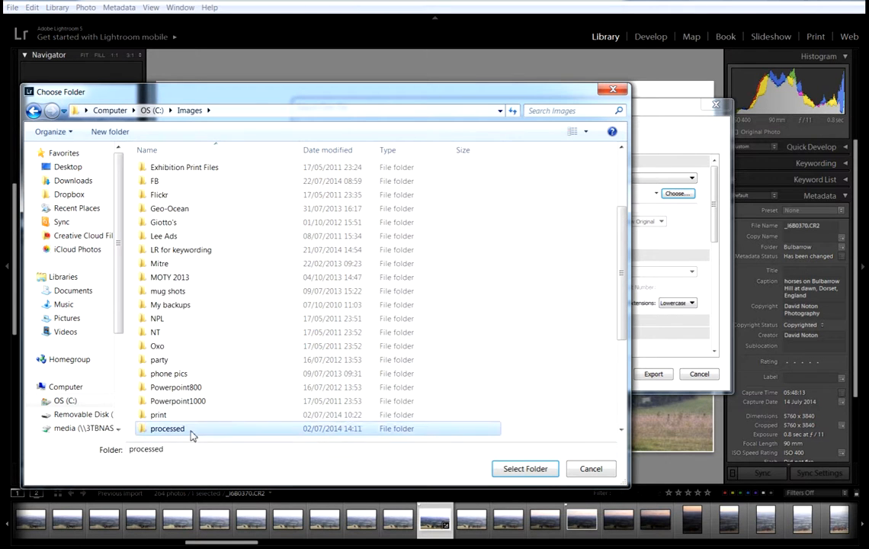
{"action": "left_click", "coordinate": [525, 468]}
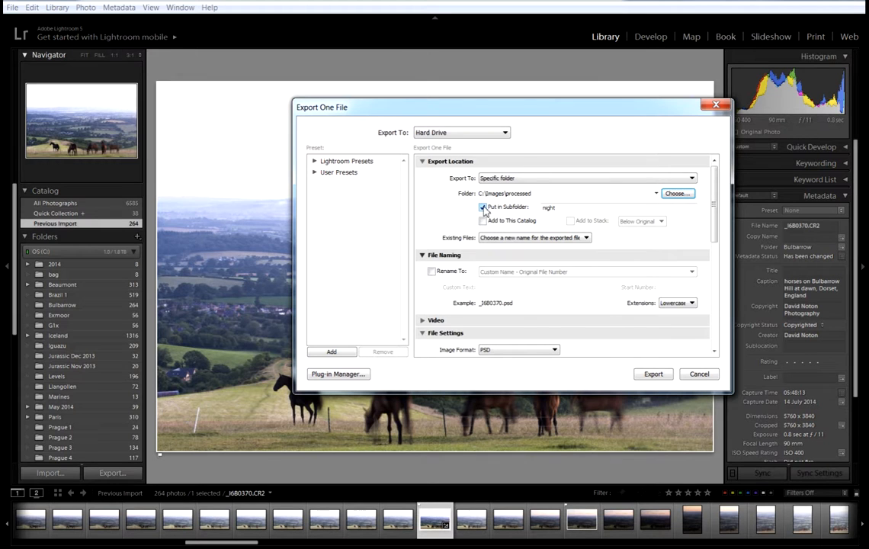
{"action": "double_click", "coordinate": [565, 208]}
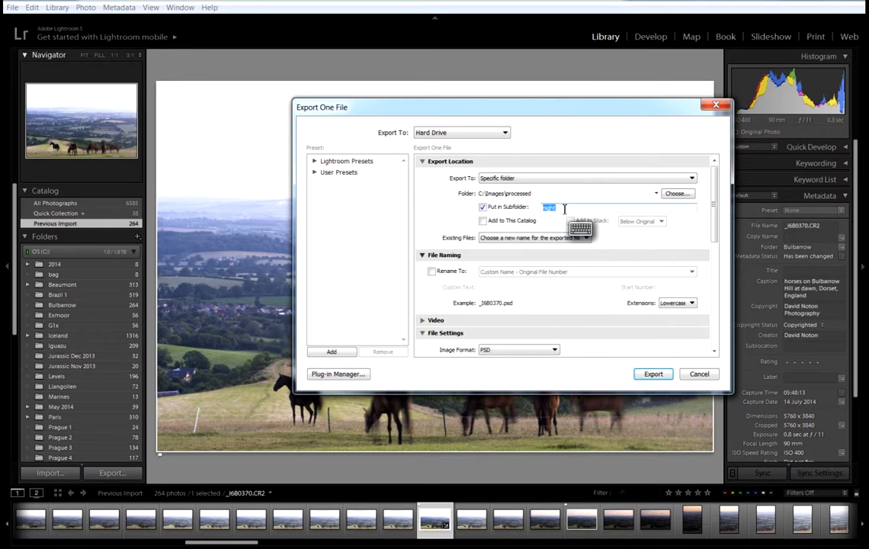
{"action": "type", "text": "bulbarrow"}
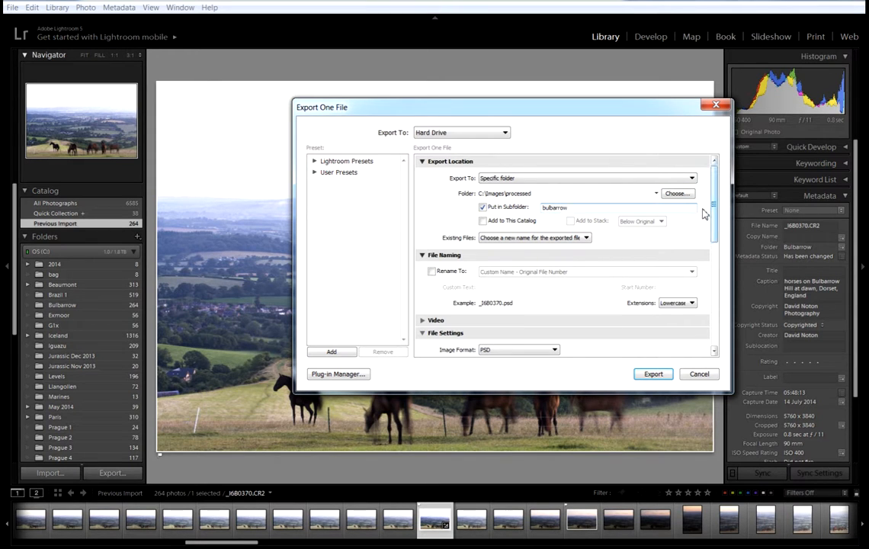
Step: Enable renaming of the exported file with the Custom Name - Original File Number template and the custom text bul
{"action": "left_click_drag", "start_coordinate": [715, 202], "coordinate": [717, 211]}
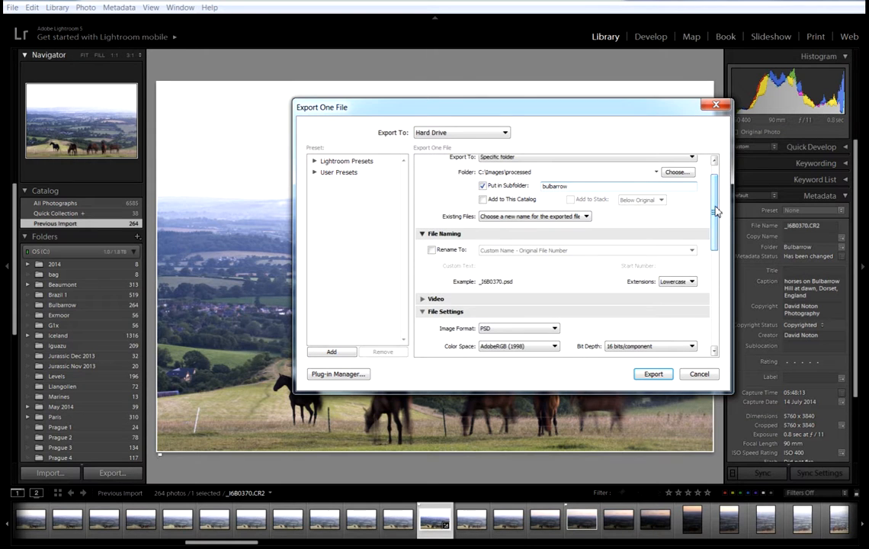
{"action": "left_click_drag", "start_coordinate": [716, 211], "coordinate": [716, 216]}
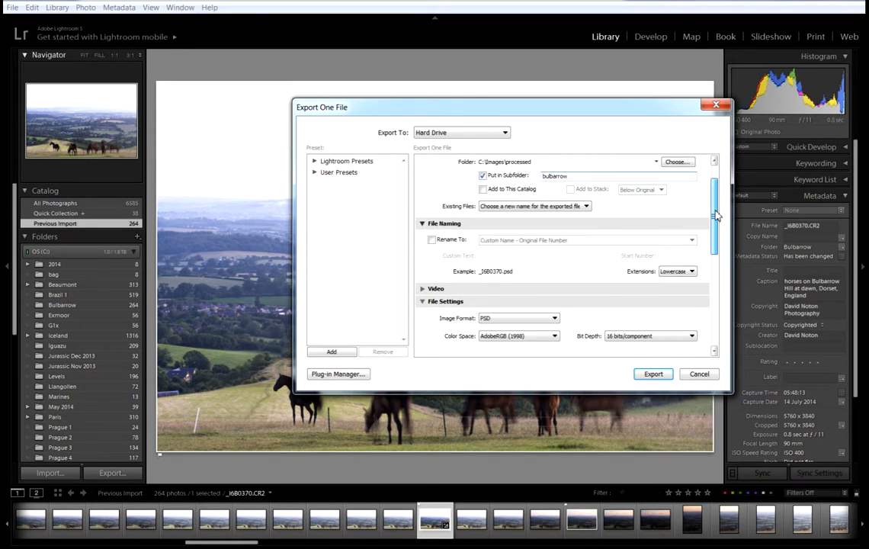
{"action": "left_click", "coordinate": [432, 241]}
{"action": "double_click", "coordinate": [504, 257]}
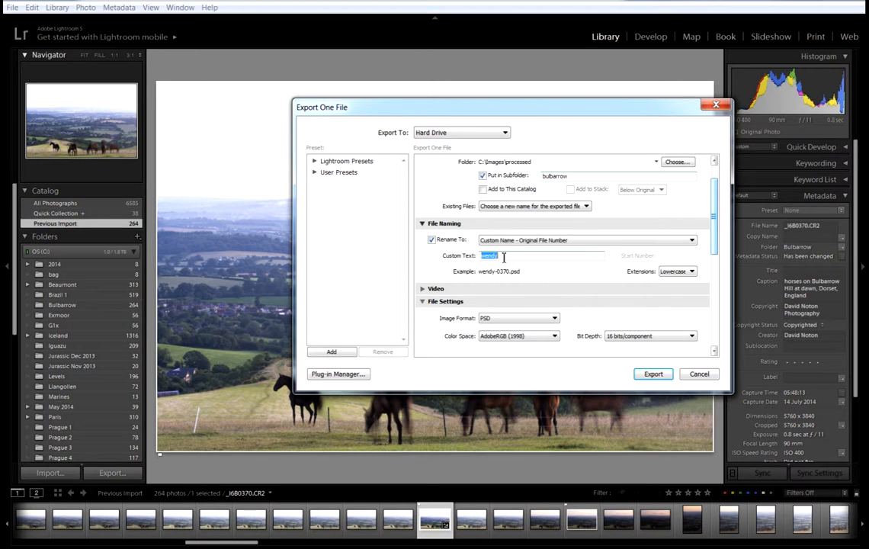
{"action": "type", "text": "bu"}
Step: Set the export's image format to TIFF and its color space to ProPhoto RGB
{"action": "left_click", "coordinate": [555, 318]}
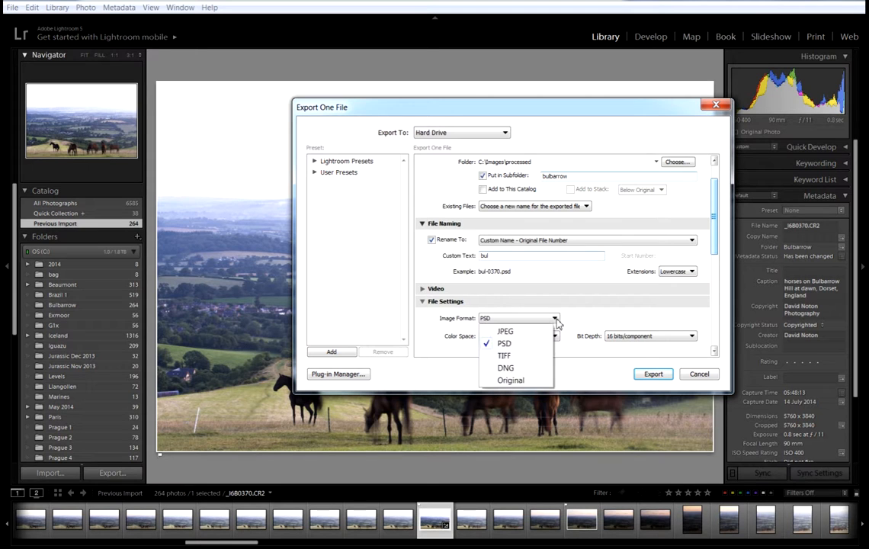
{"action": "left_click", "coordinate": [505, 356]}
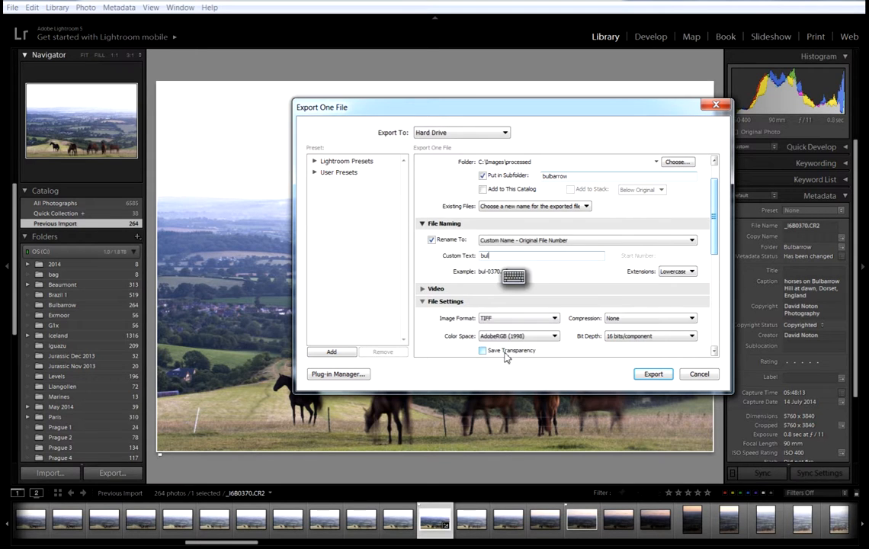
{"action": "left_click", "coordinate": [557, 340]}
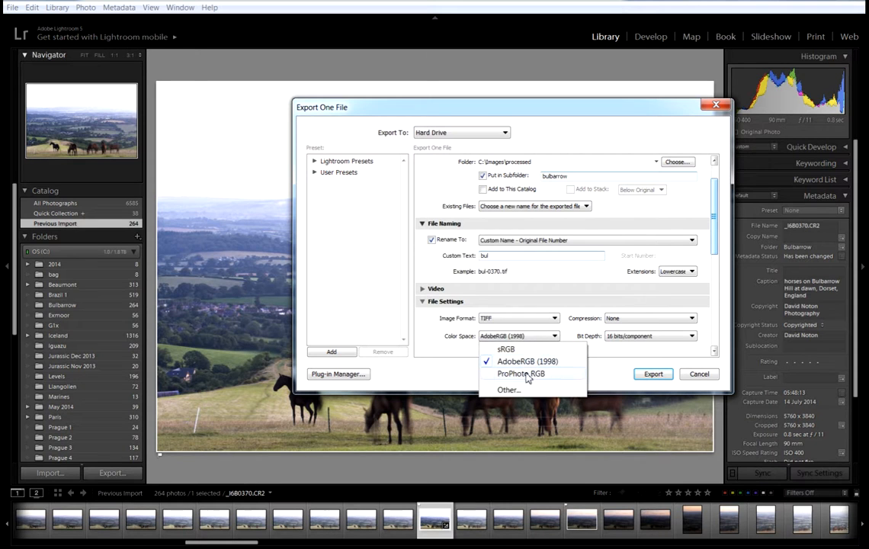
{"action": "left_click", "coordinate": [520, 371]}
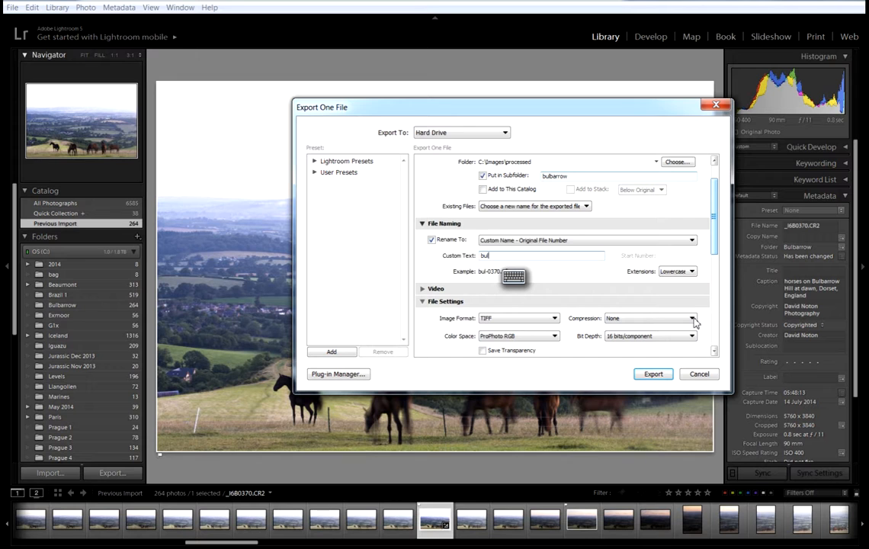
Step: Close and reopen the export settings, then turn off Resize to Fit and output sharpening
{"action": "left_click_drag", "start_coordinate": [717, 229], "coordinate": [721, 249]}
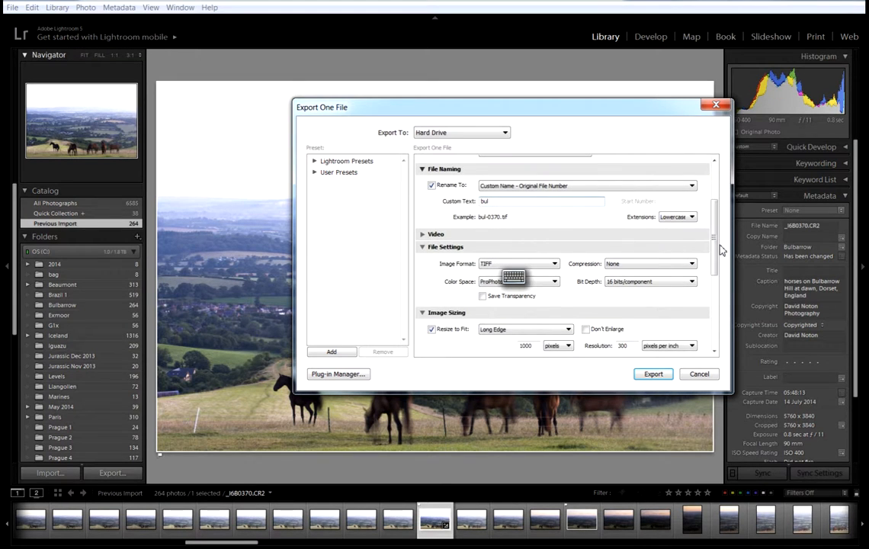
{"action": "key", "text": "Escape"}
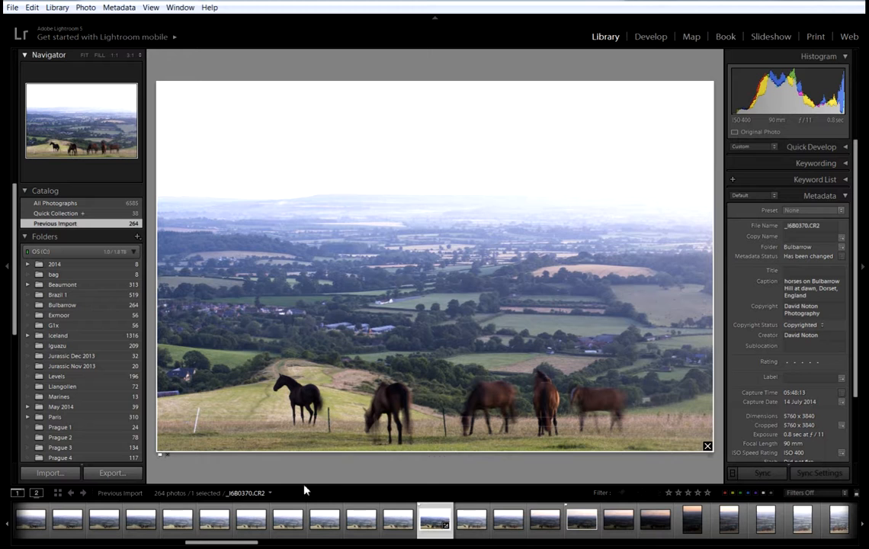
{"action": "left_click", "coordinate": [107, 472]}
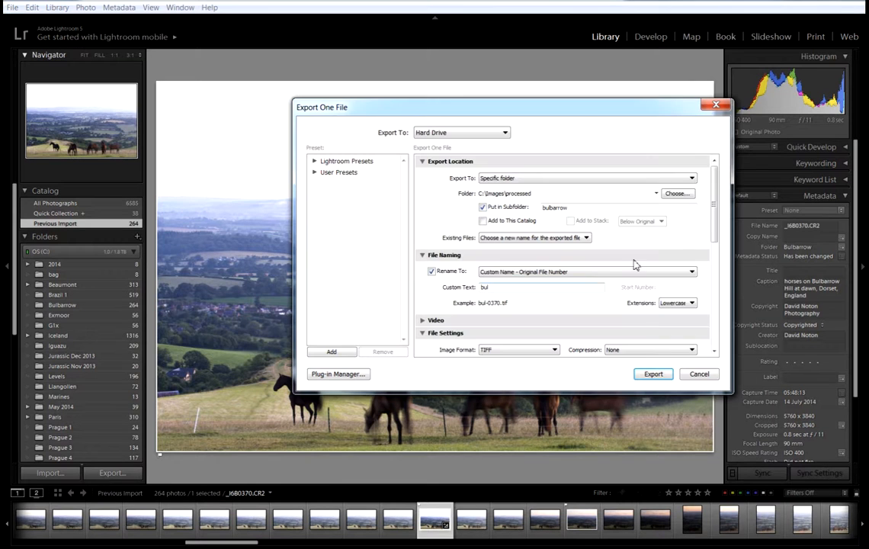
{"action": "left_click_drag", "start_coordinate": [715, 204], "coordinate": [724, 273]}
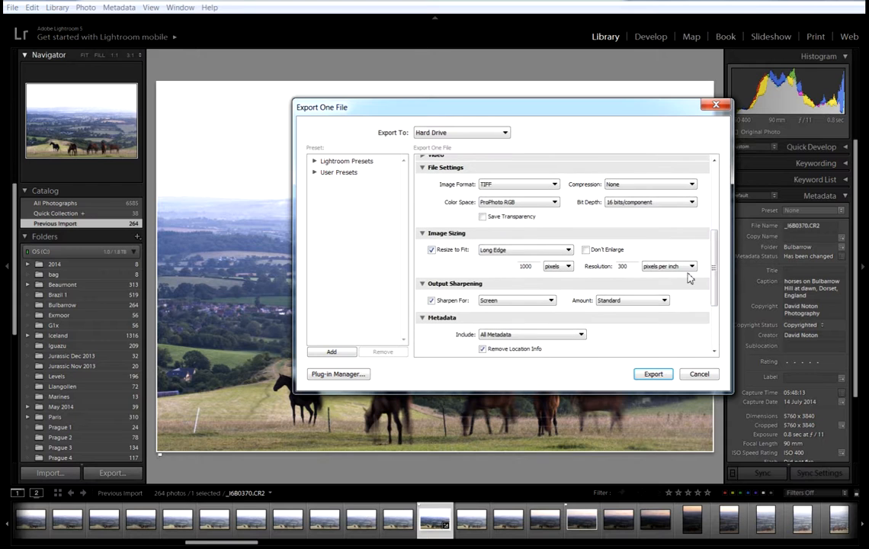
{"action": "left_click", "coordinate": [432, 250]}
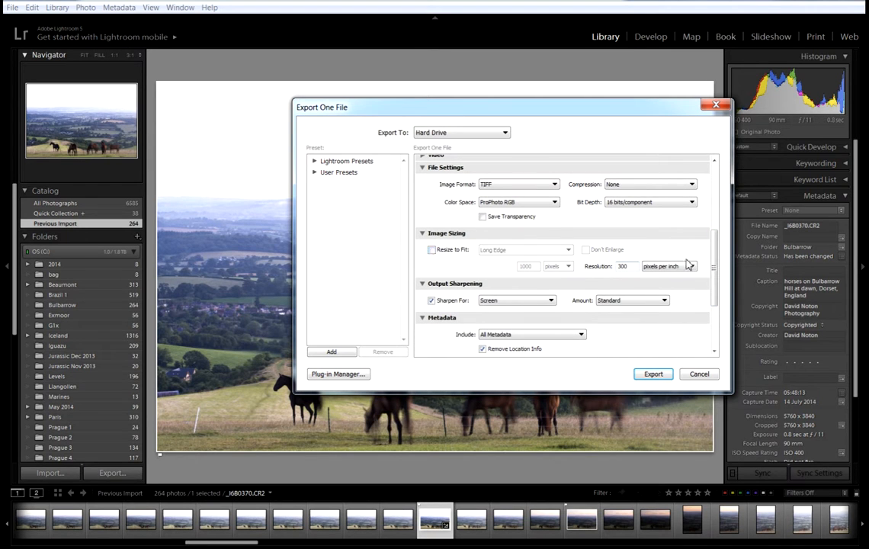
{"action": "left_click_drag", "start_coordinate": [712, 263], "coordinate": [714, 277]}
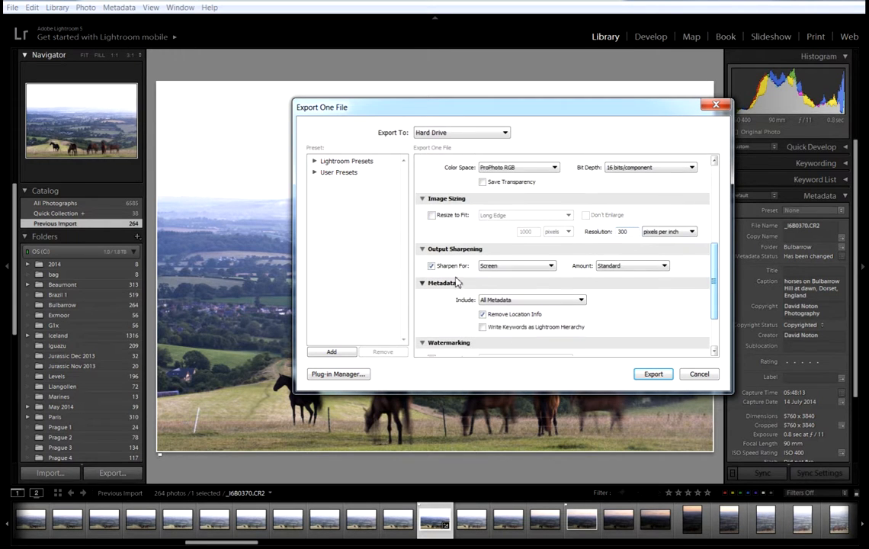
{"action": "left_click", "coordinate": [432, 266]}
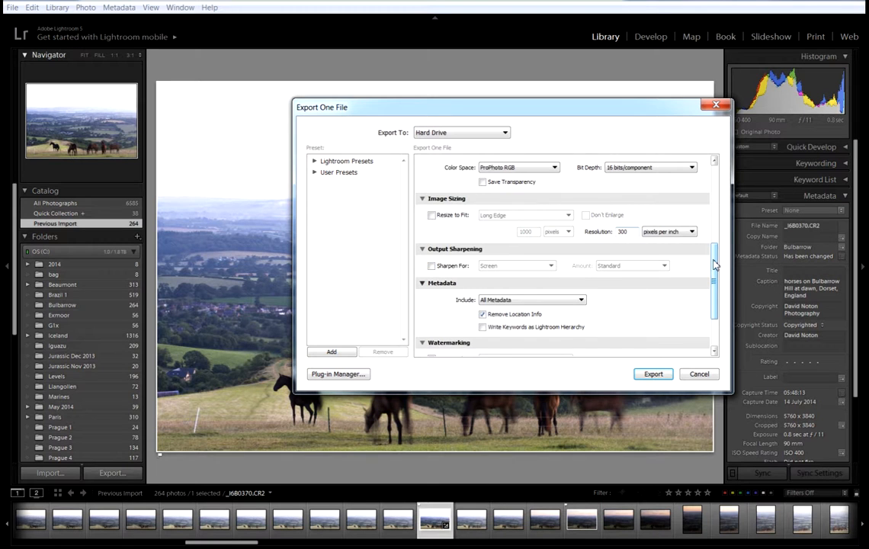
Step: Set the exported file to open in Adobe Photoshop CC and run the export
{"action": "left_click_drag", "start_coordinate": [716, 263], "coordinate": [717, 291]}
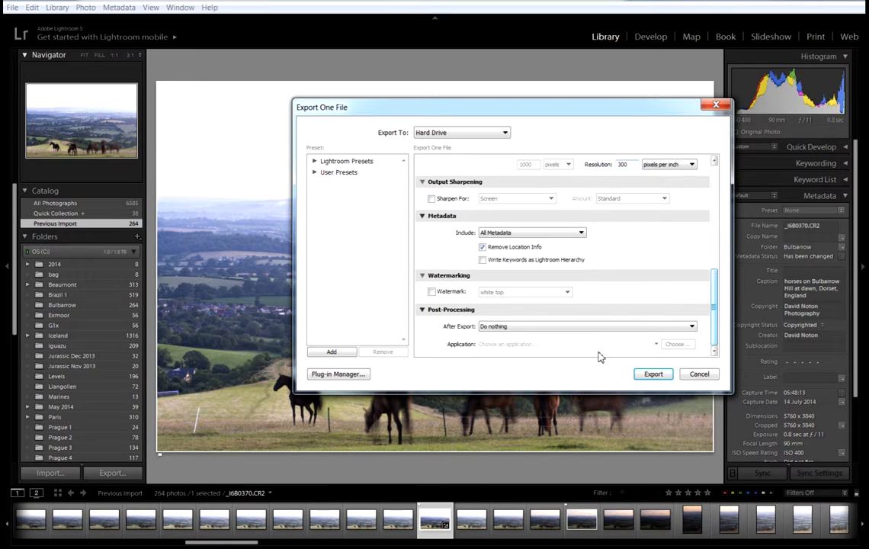
{"action": "left_click", "coordinate": [694, 328]}
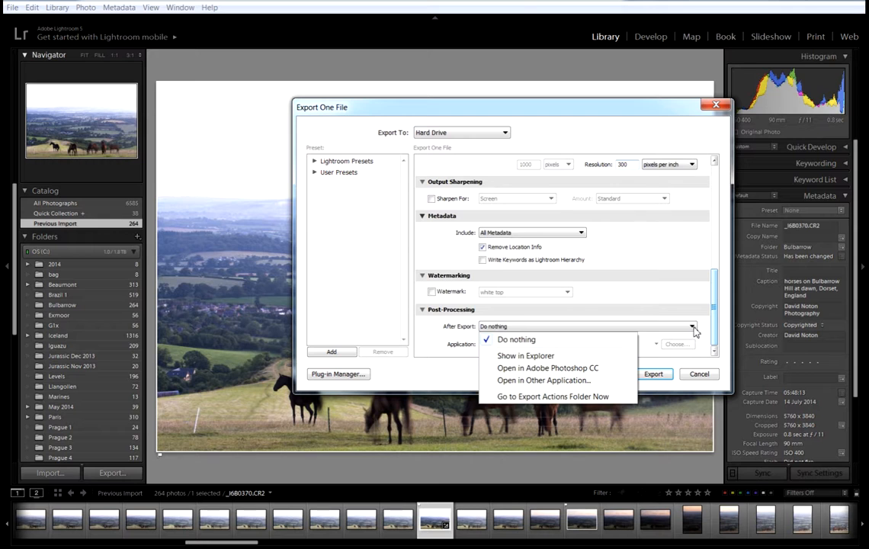
{"action": "left_click", "coordinate": [535, 369]}
{"action": "left_click", "coordinate": [667, 377]}
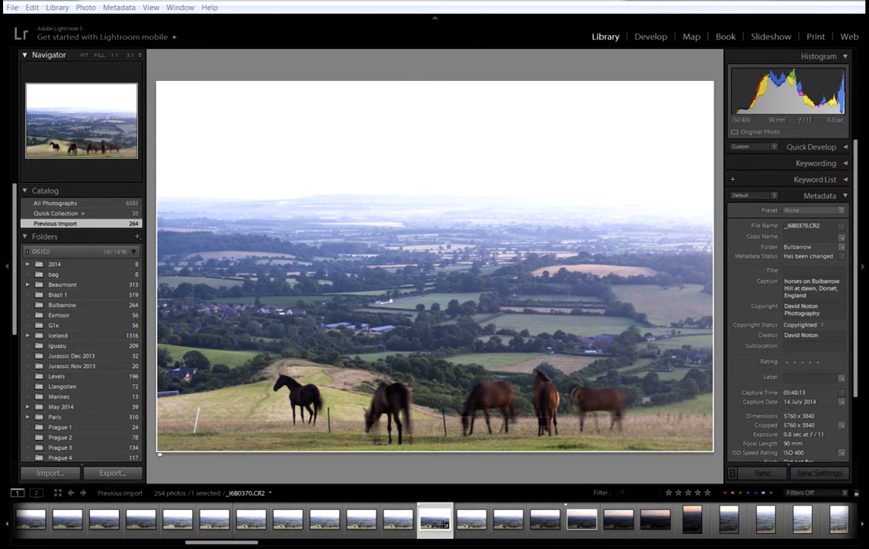
Step: Open the sky exposure _I6B0374.CR2 in the Develop module and pull the middle of its RGB point curve down to about 60 / 44 %
{"action": "left_click", "coordinate": [584, 521]}
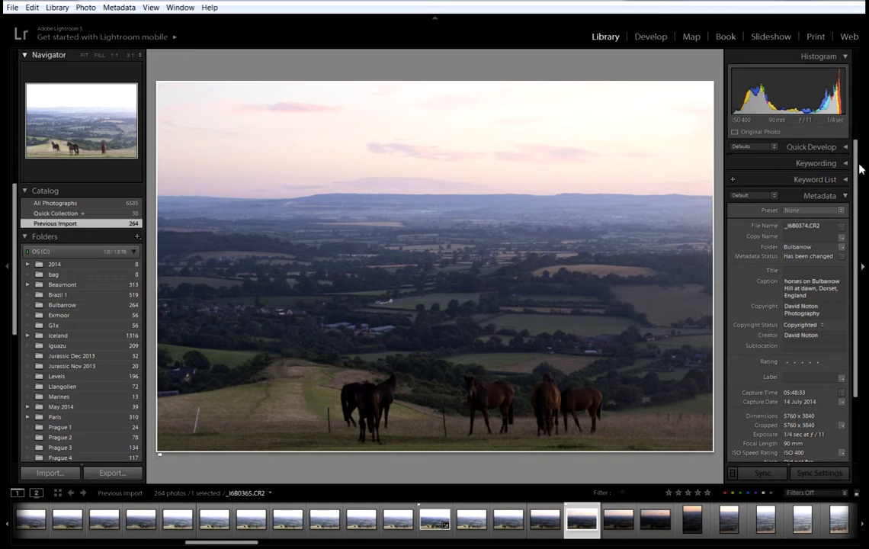
{"action": "left_click", "coordinate": [650, 36]}
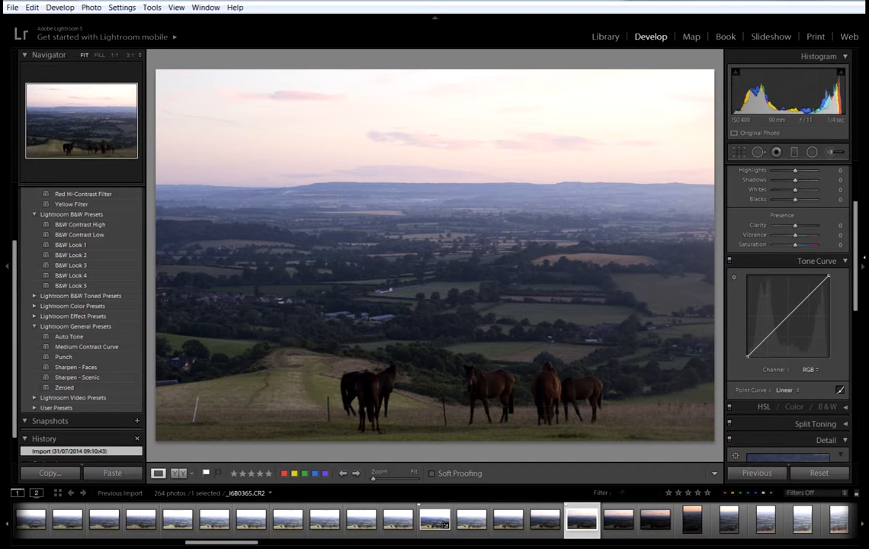
{"action": "mouse_move", "coordinate": [857, 267]}
{"action": "left_mouse_down"}
{"action": "mouse_move", "coordinate": [858, 282]}
{"action": "mouse_move", "coordinate": [858, 273]}
{"action": "left_mouse_up"}
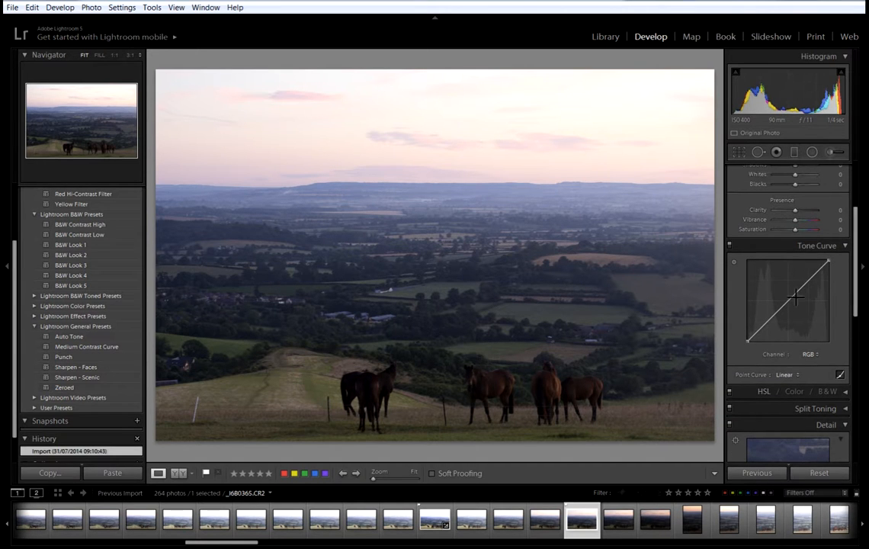
{"action": "left_click_drag", "start_coordinate": [790, 299], "coordinate": [796, 306]}
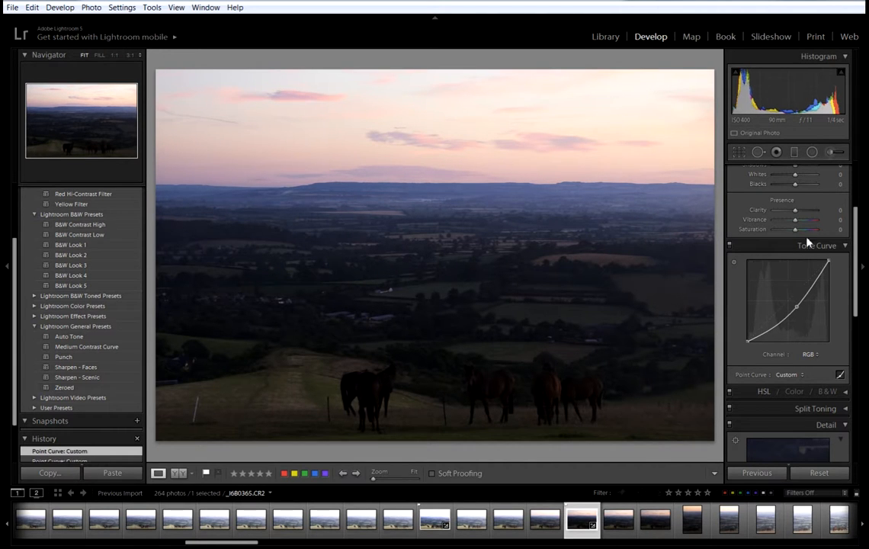
Step: Add a graduated filter across the sky down to the horizon, with Exposure set to −0.38 and Contrast at 24
{"action": "left_click", "coordinate": [794, 152]}
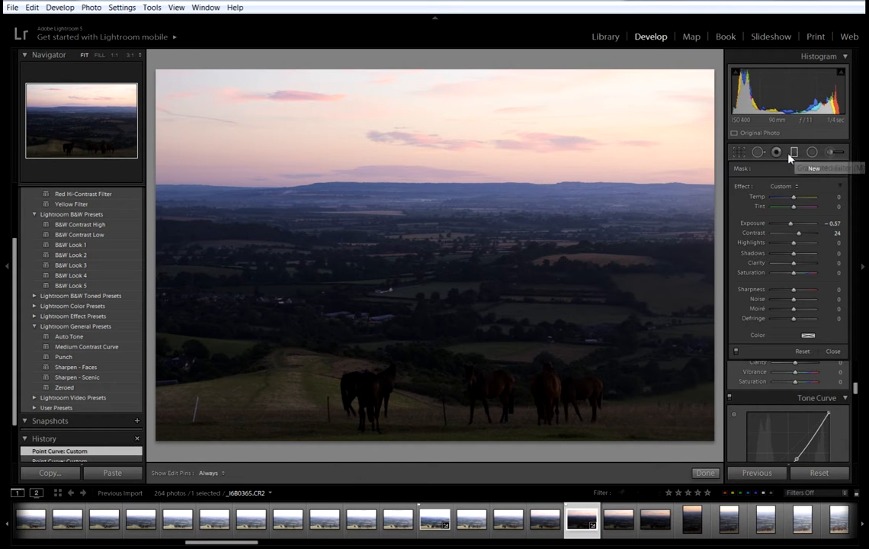
{"action": "left_click_drag", "start_coordinate": [465, 90], "coordinate": [455, 164]}
{"action": "left_click_drag", "start_coordinate": [462, 122], "coordinate": [453, 145]}
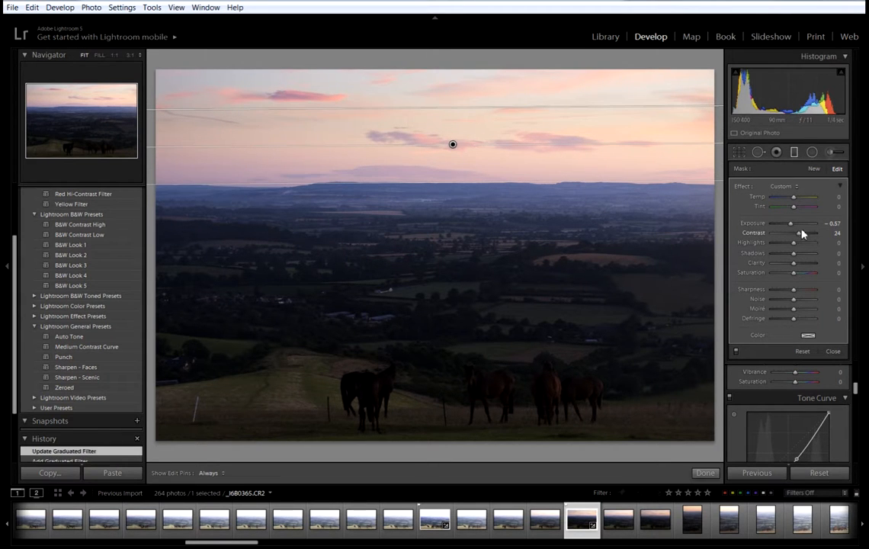
{"action": "left_click_drag", "start_coordinate": [793, 229], "coordinate": [791, 229]}
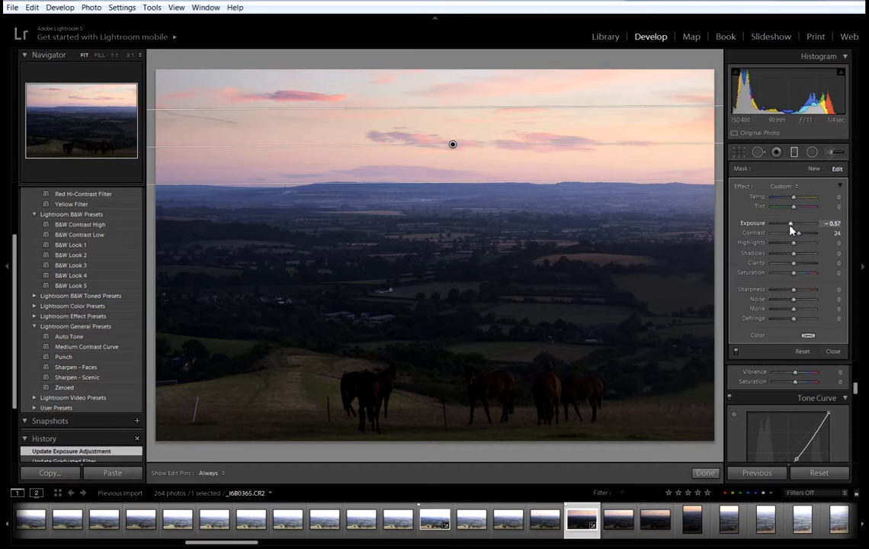
{"action": "left_click_drag", "start_coordinate": [792, 229], "coordinate": [793, 230]}
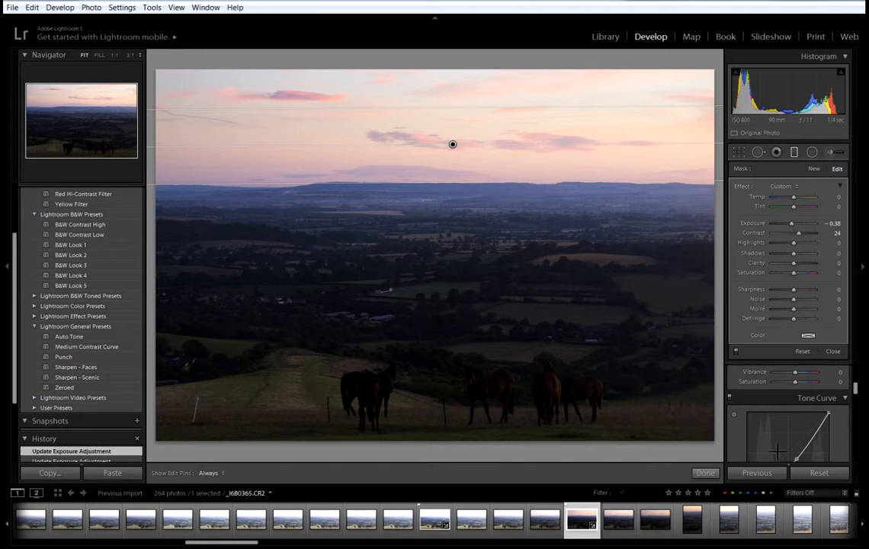
{"action": "left_click", "coordinate": [704, 473]}
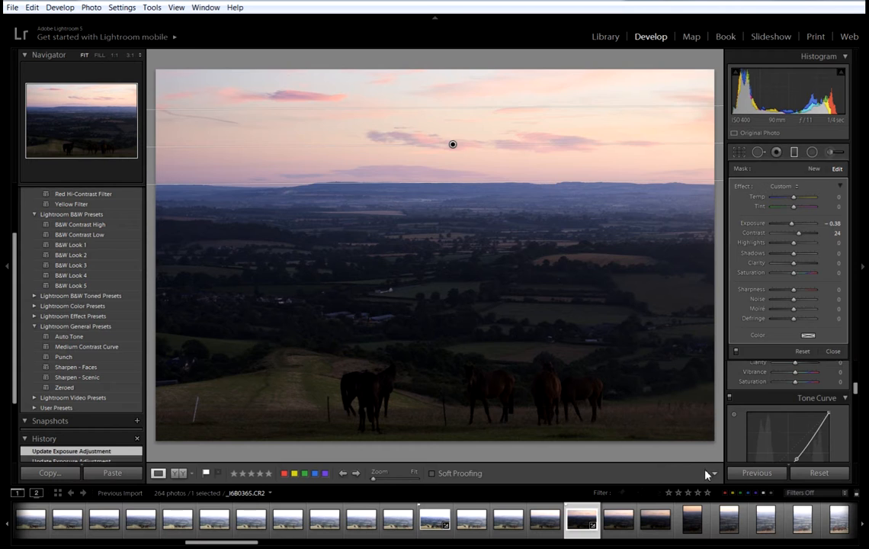
Step: Export the developed sky exposure from the Library as the uncompressed TIFF bul-0374.tif into the bulbarrow subfolder
{"action": "left_click_drag", "start_coordinate": [855, 271], "coordinate": [851, 337]}
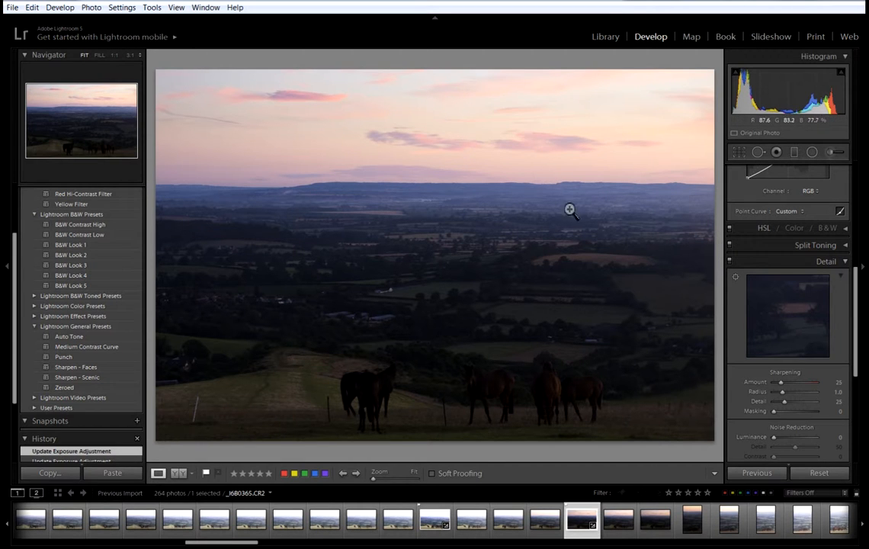
{"action": "left_click_drag", "start_coordinate": [857, 314], "coordinate": [855, 206]}
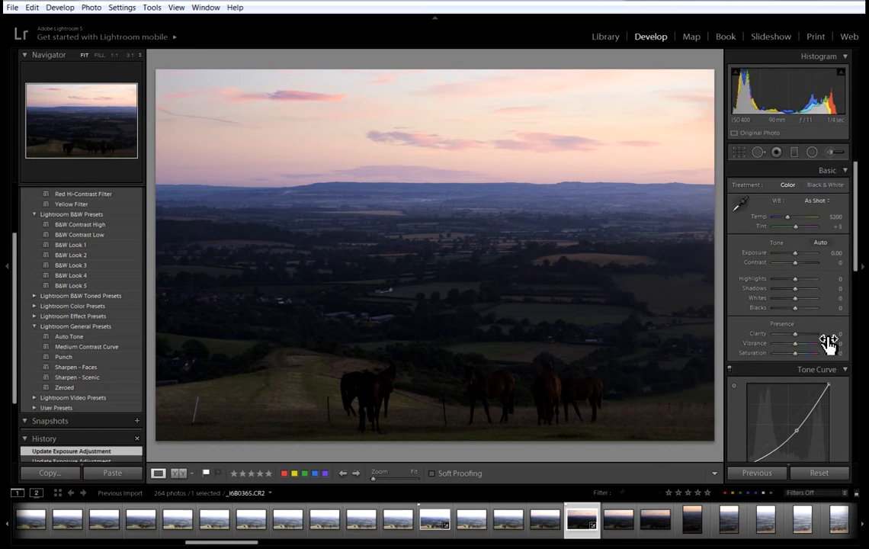
{"action": "left_click", "coordinate": [606, 37]}
{"action": "left_click", "coordinate": [110, 474]}
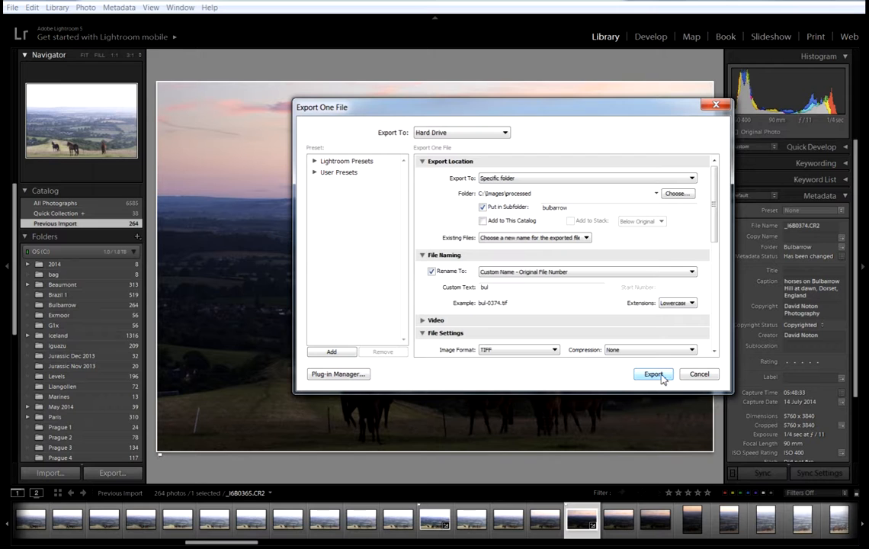
{"action": "left_click", "coordinate": [653, 374]}
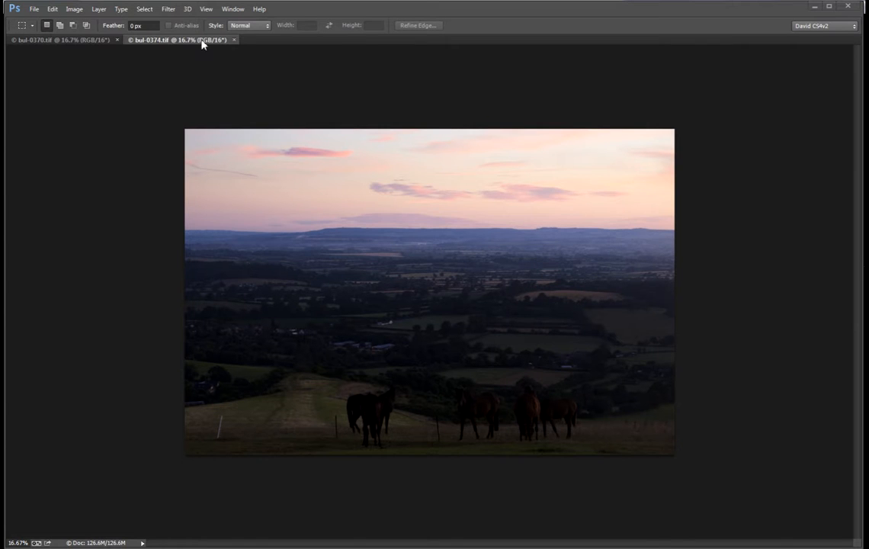
Step: Arrange bul-0374.tif and bul-0370.tif side by side in a 2-up vertical layout, both at 12.5% zoom
{"action": "left_click", "coordinate": [233, 11]}
{"action": "mouse_move", "coordinate": [249, 34]}
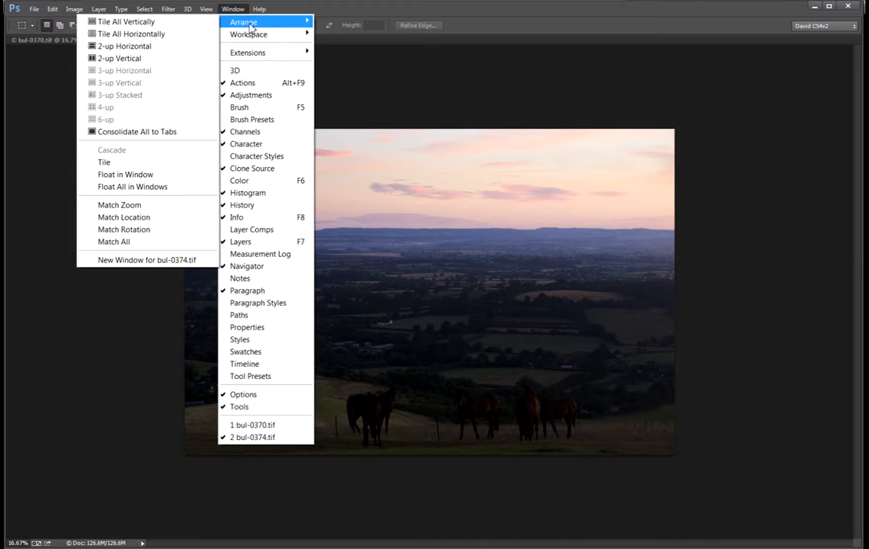
{"action": "left_click", "coordinate": [114, 58]}
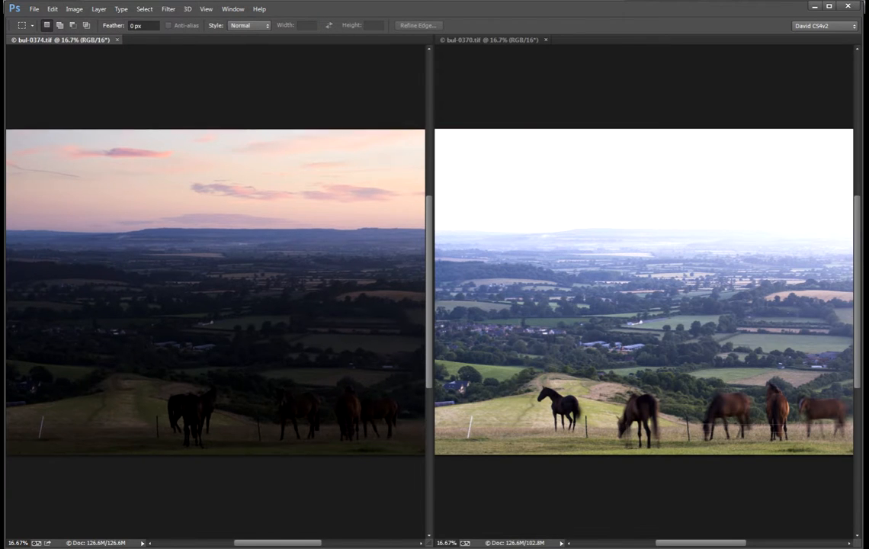
{"action": "key", "text": "ctrl+minus"}
{"action": "left_click", "coordinate": [487, 39]}
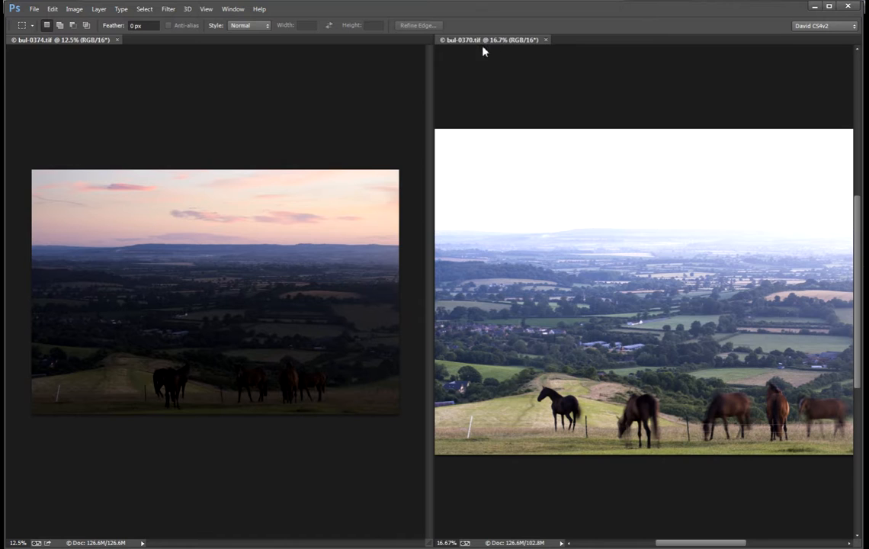
{"action": "key", "text": "ctrl+minus"}
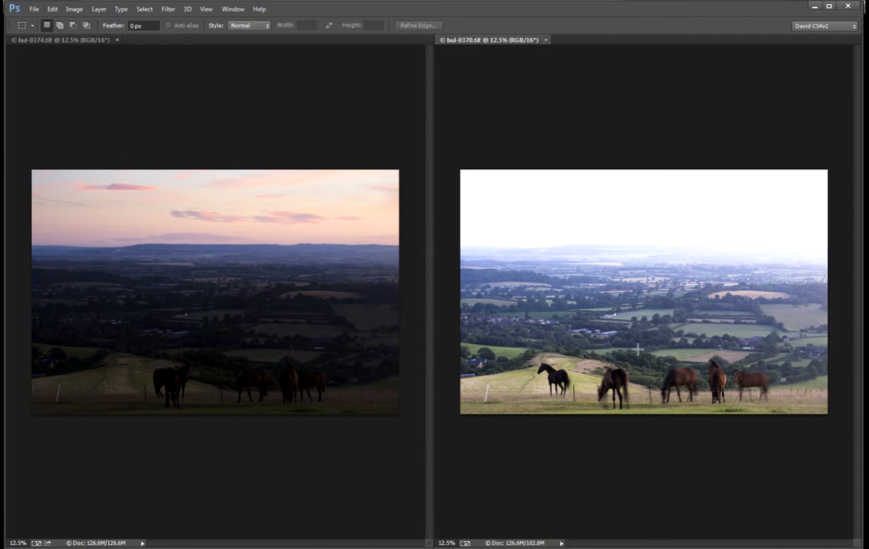
Step: Duplicate the Background layer of bul-0370.tif as Background copy and check it in the Layers panel
{"action": "left_click", "coordinate": [99, 11]}
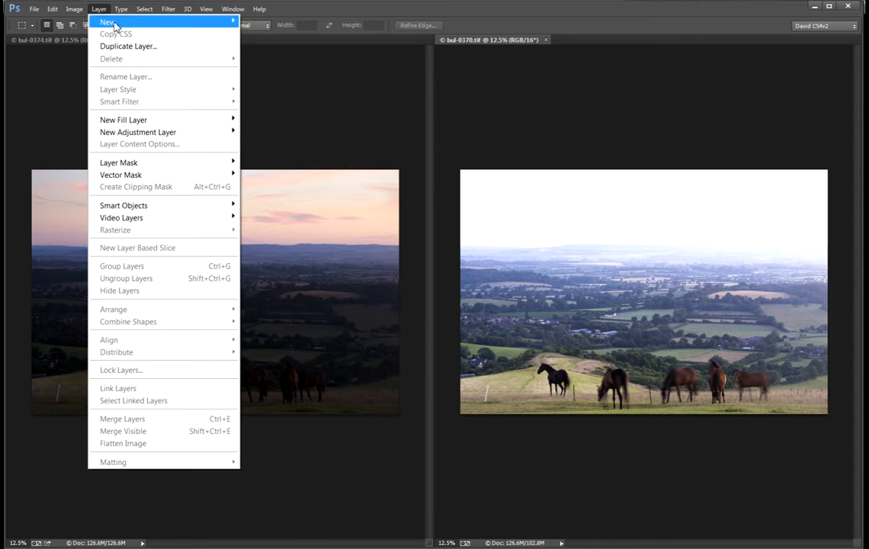
{"action": "left_click", "coordinate": [124, 47]}
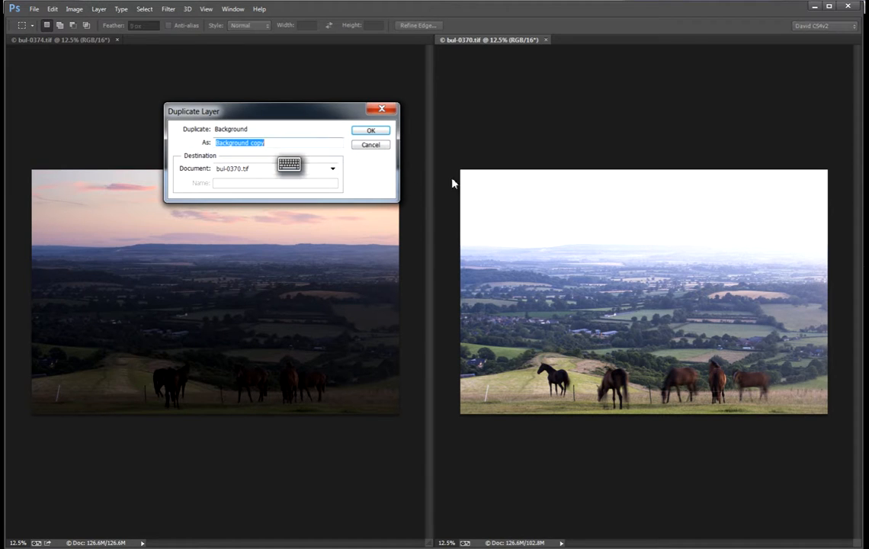
{"action": "left_click", "coordinate": [371, 131]}
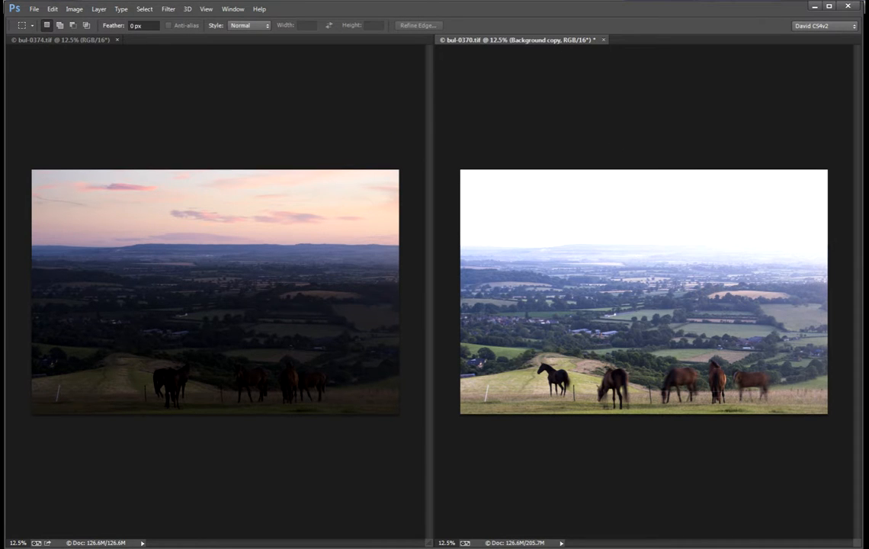
{"action": "left_click_drag", "start_coordinate": [868, 7], "coordinate": [777, 109]}
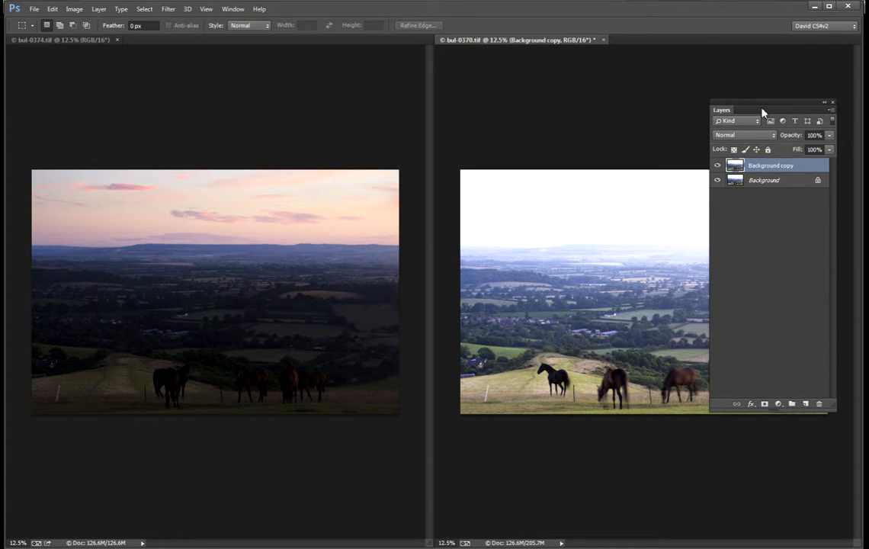
{"action": "left_click_drag", "start_coordinate": [752, 103], "coordinate": [868, 103]}
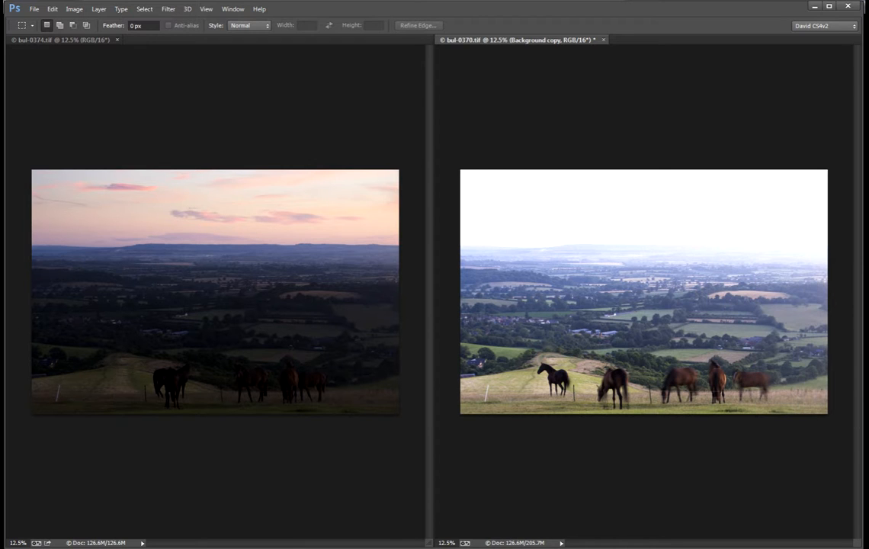
Step: Select the whole sky of bul-0374.tif with the Lasso tool, running the lower edge just below the horizon
{"action": "left_click", "coordinate": [70, 39]}
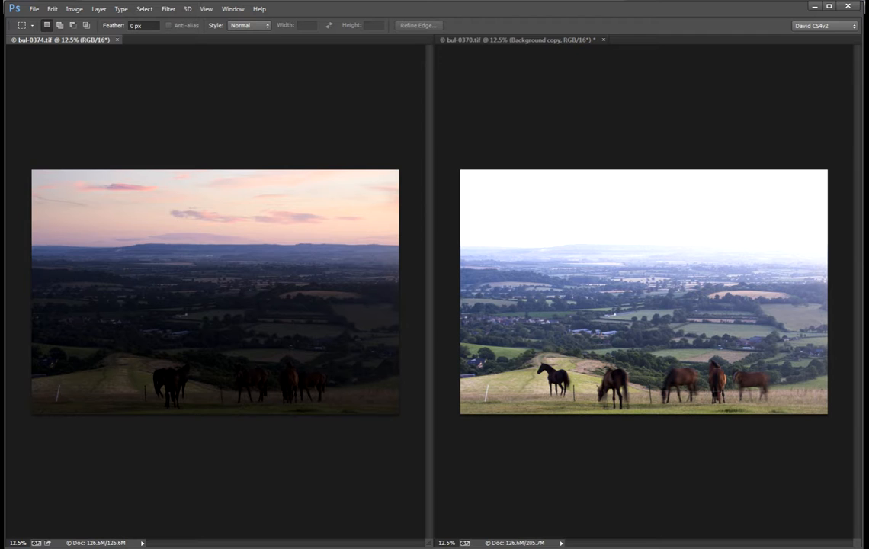
{"action": "key", "text": "v"}
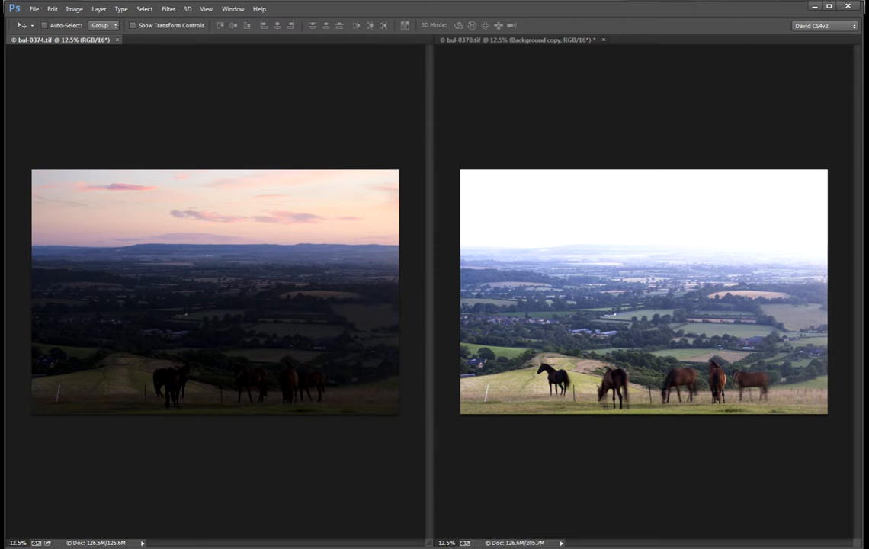
{"action": "left_click_drag", "start_coordinate": [813, 0], "coordinate": [812, 122]}
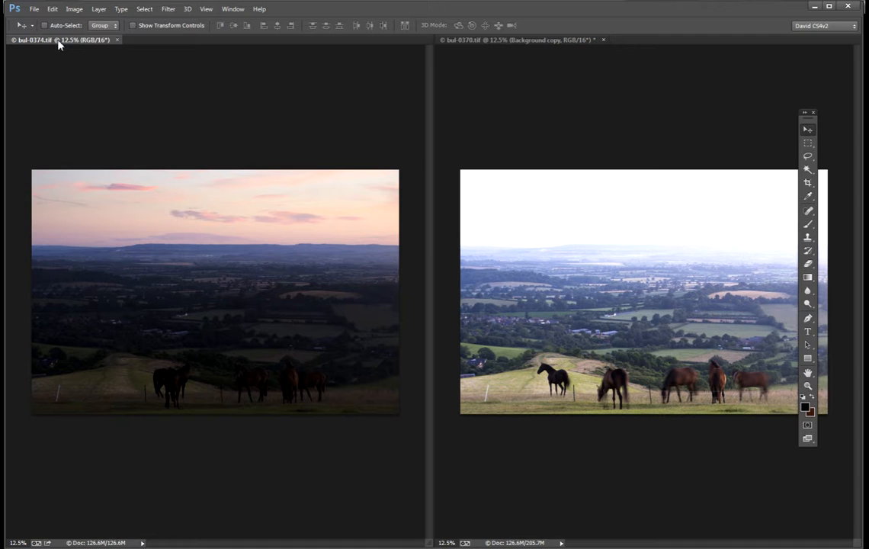
{"action": "left_click", "coordinate": [808, 157]}
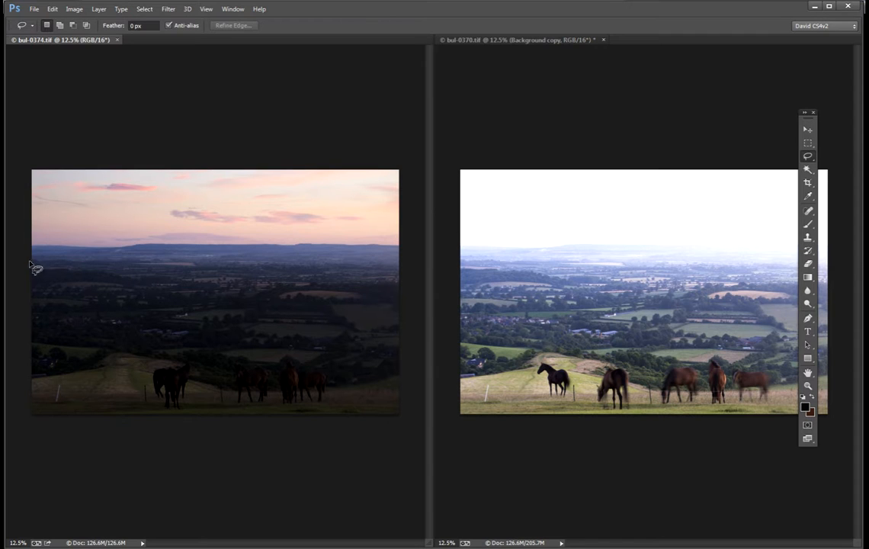
{"action": "mouse_move", "coordinate": [22, 258]}
{"action": "left_mouse_down"}
{"action": "mouse_move", "coordinate": [441, 266]}
{"action": "mouse_move", "coordinate": [506, 127]}
{"action": "mouse_move", "coordinate": [504, 116]}
{"action": "mouse_move", "coordinate": [5, 82]}
{"action": "left_mouse_up"}
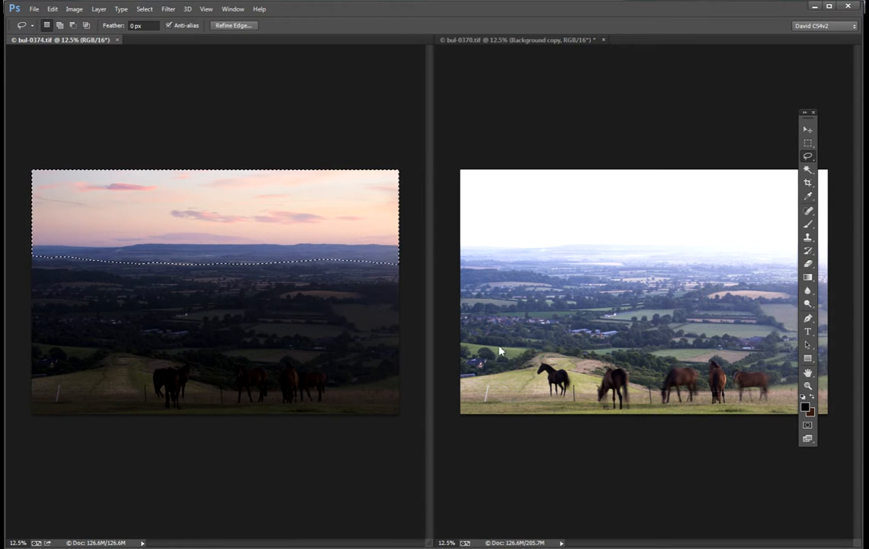
Step: Feather the sky selection with a radius of 250 pixels
{"action": "left_click", "coordinate": [145, 9]}
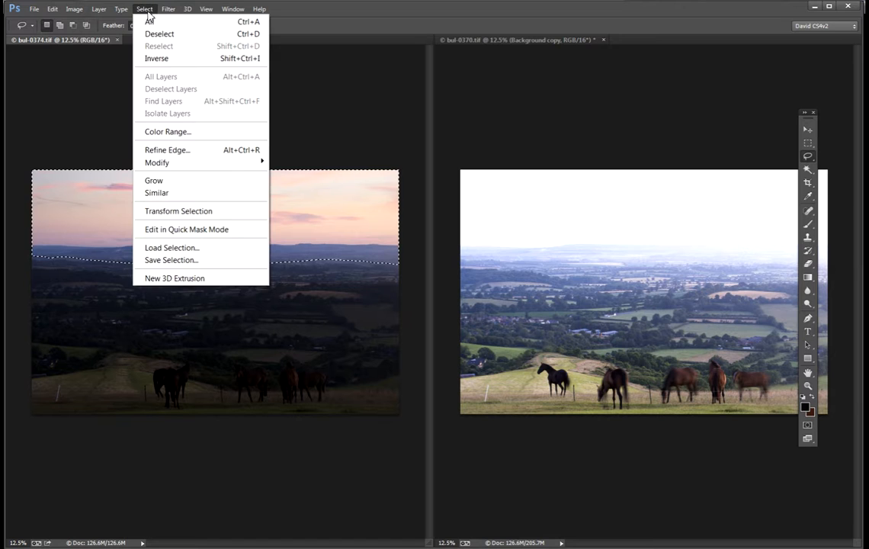
{"action": "mouse_move", "coordinate": [172, 167]}
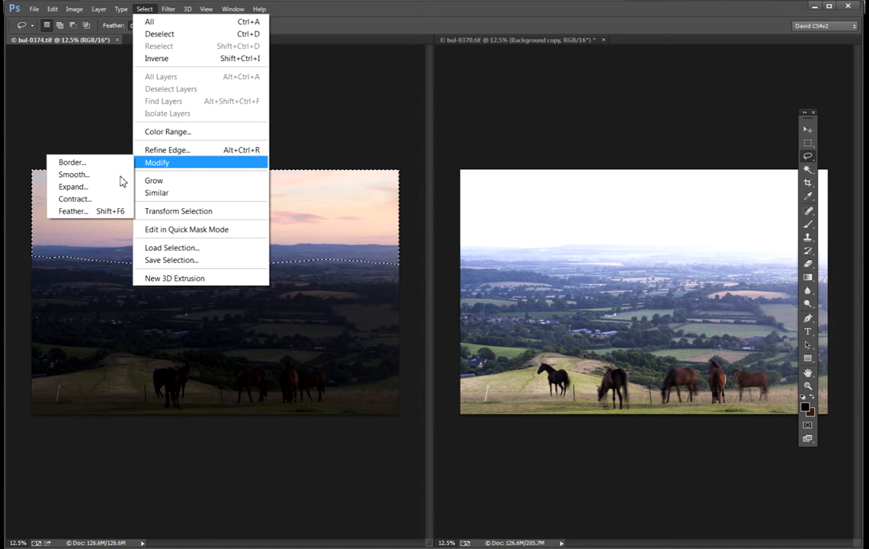
{"action": "left_click", "coordinate": [80, 211]}
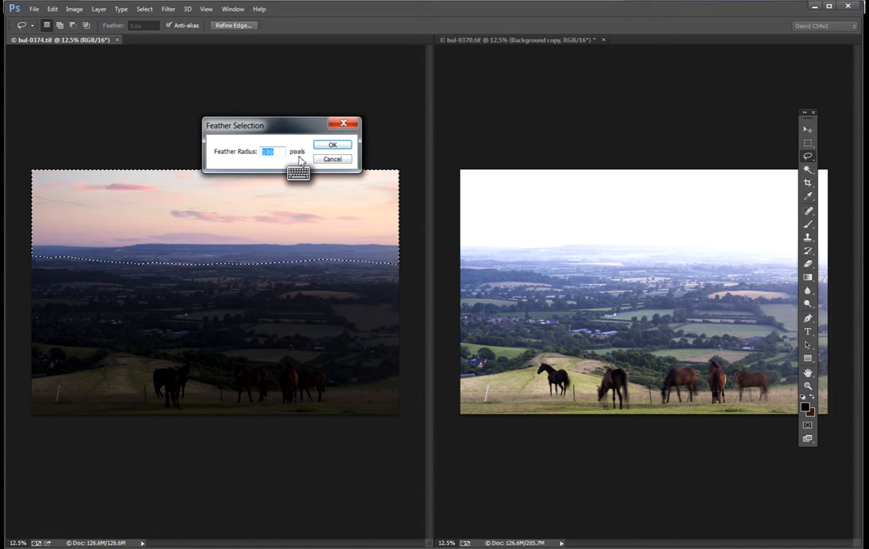
{"action": "left_click", "coordinate": [273, 152]}
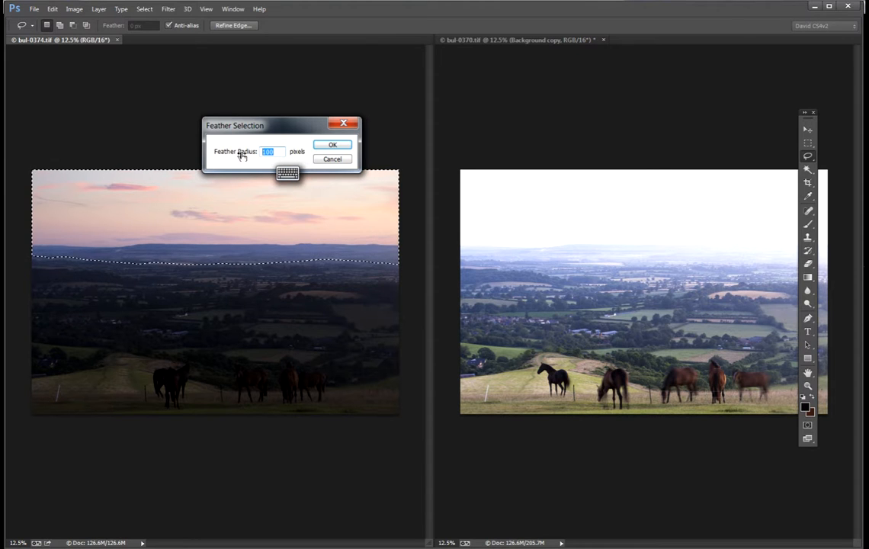
{"action": "type", "text": "250"}
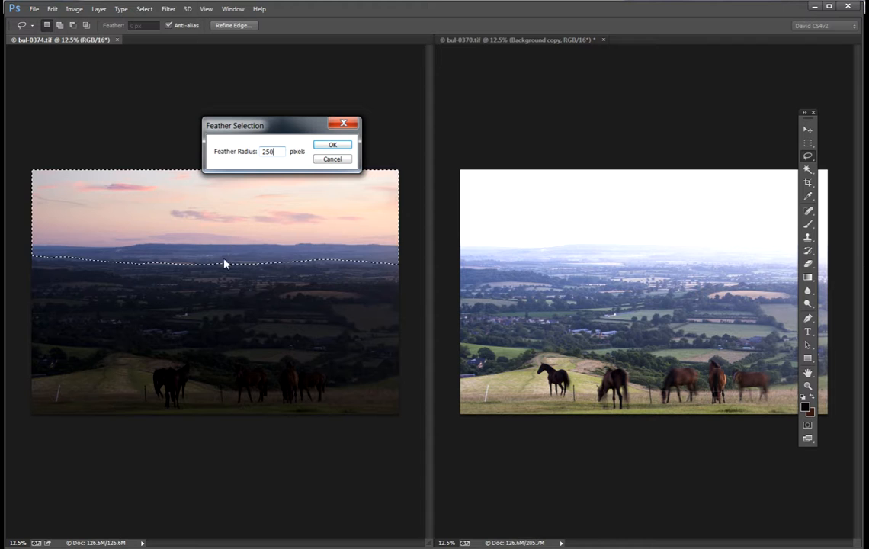
{"action": "left_click", "coordinate": [334, 146]}
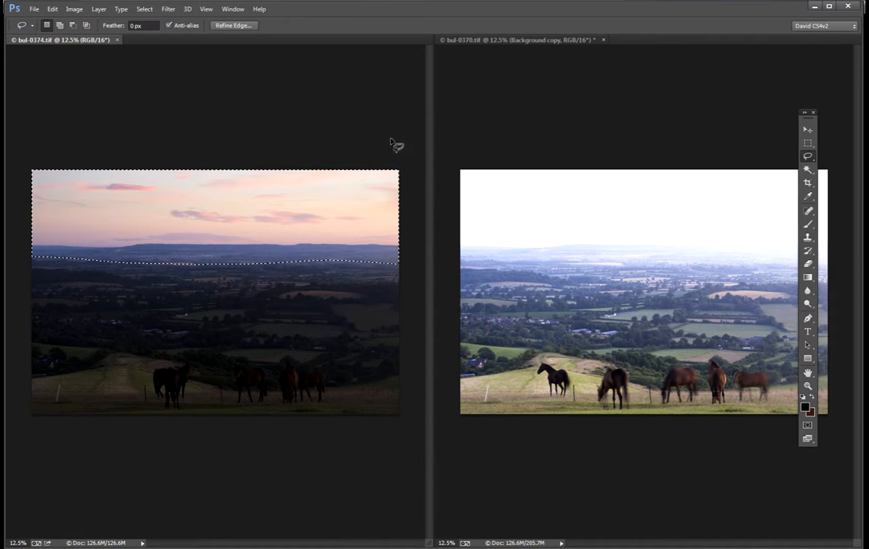
Step: Copy the feathered sky into bul-0370.tif with the Move tool, aligned over its blank sky, and close bul-0374.tif
{"action": "left_click", "coordinate": [808, 132]}
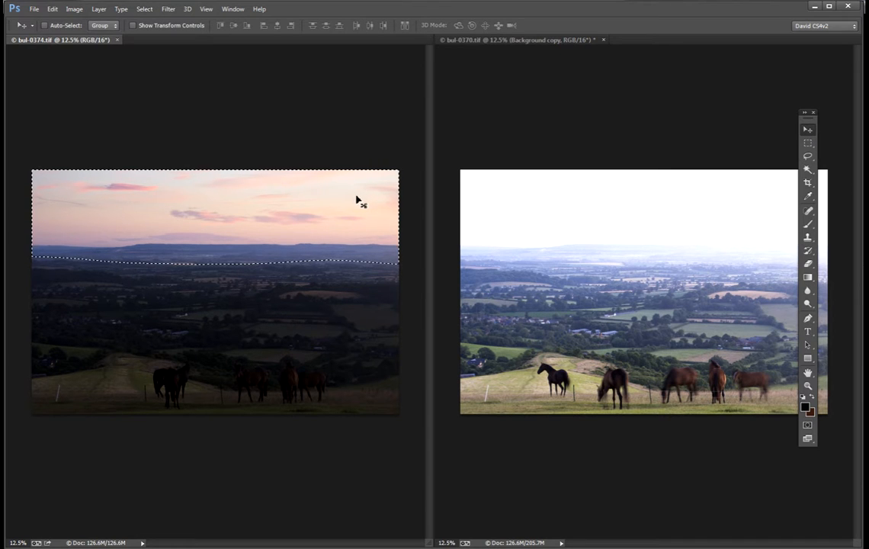
{"action": "left_click_drag", "start_coordinate": [355, 205], "coordinate": [759, 218]}
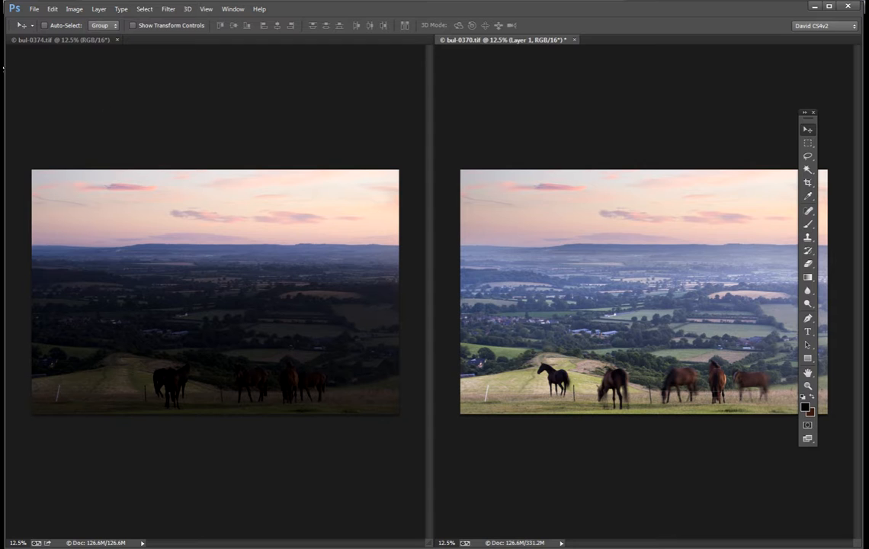
{"action": "left_click", "coordinate": [64, 41]}
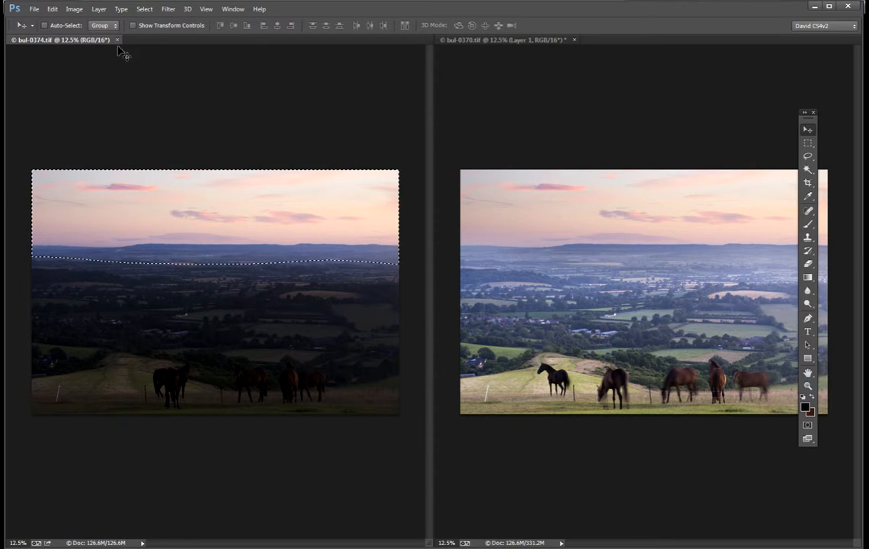
{"action": "left_click", "coordinate": [118, 40]}
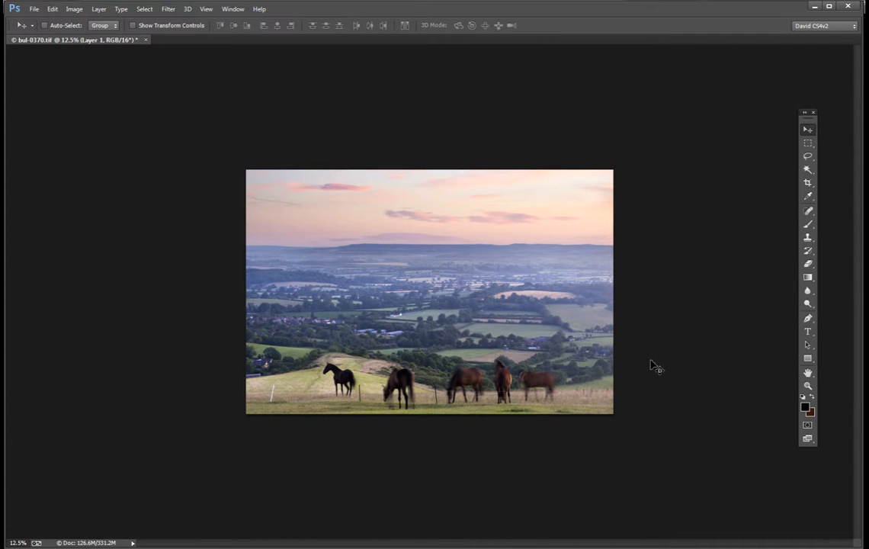
Step: Compare the blend with and without the sky by toggling the visibility of Layer 1
{"action": "key", "text": "ctrl+plus"}
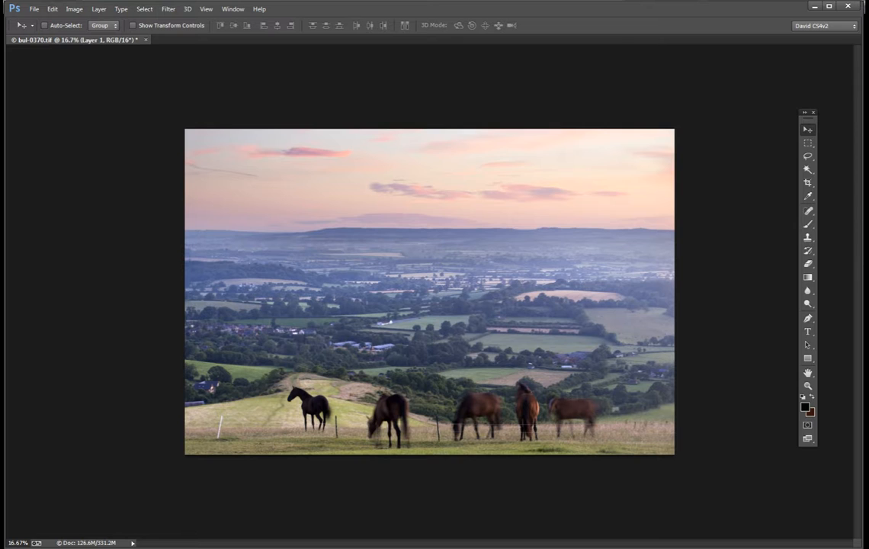
{"action": "left_click_drag", "start_coordinate": [868, 30], "coordinate": [768, 103]}
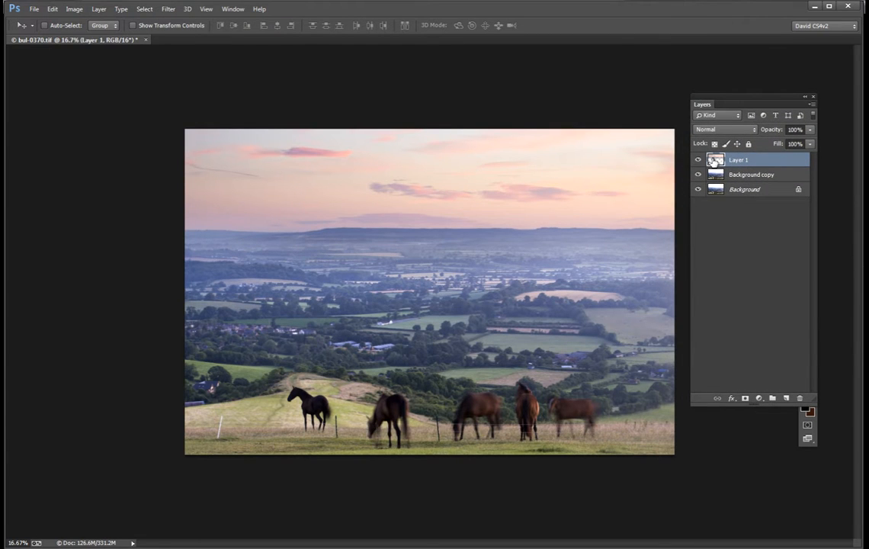
{"action": "left_click", "coordinate": [698, 161]}
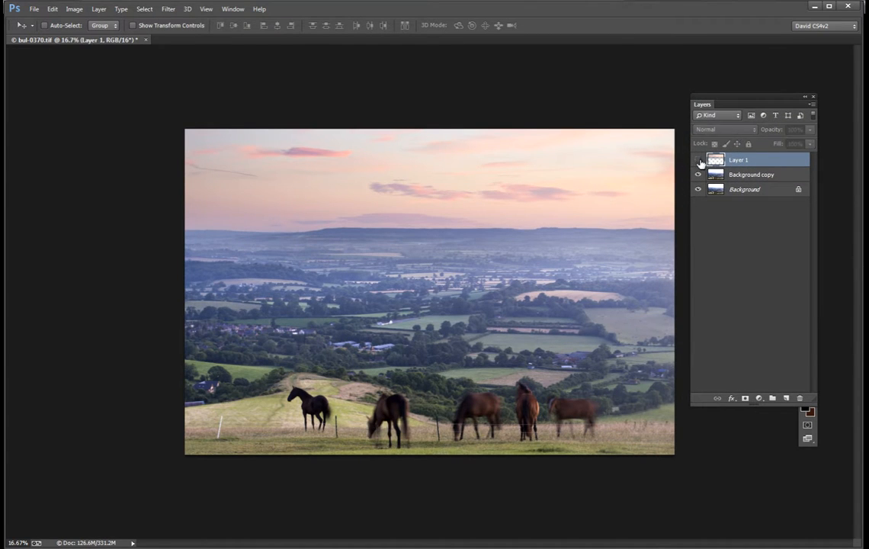
{"action": "left_click", "coordinate": [699, 160]}
{"action": "left_click", "coordinate": [698, 161]}
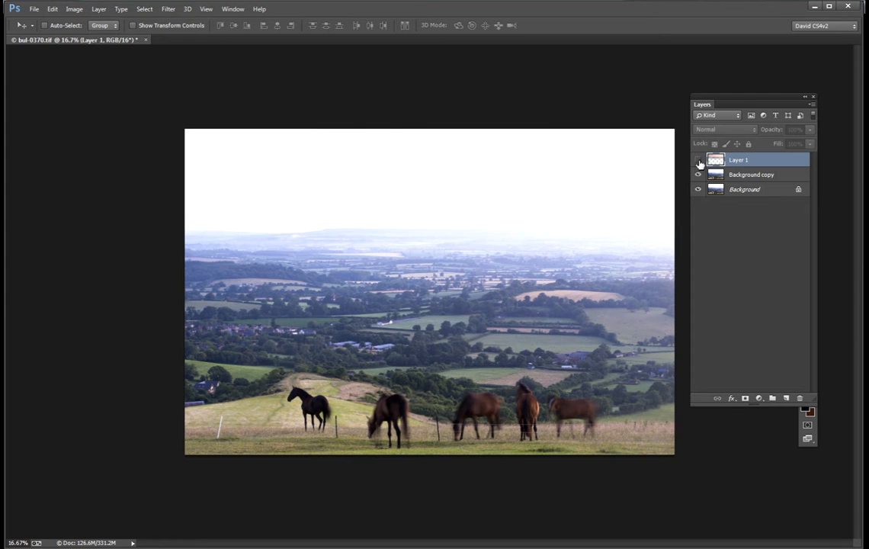
{"action": "left_click", "coordinate": [698, 161]}
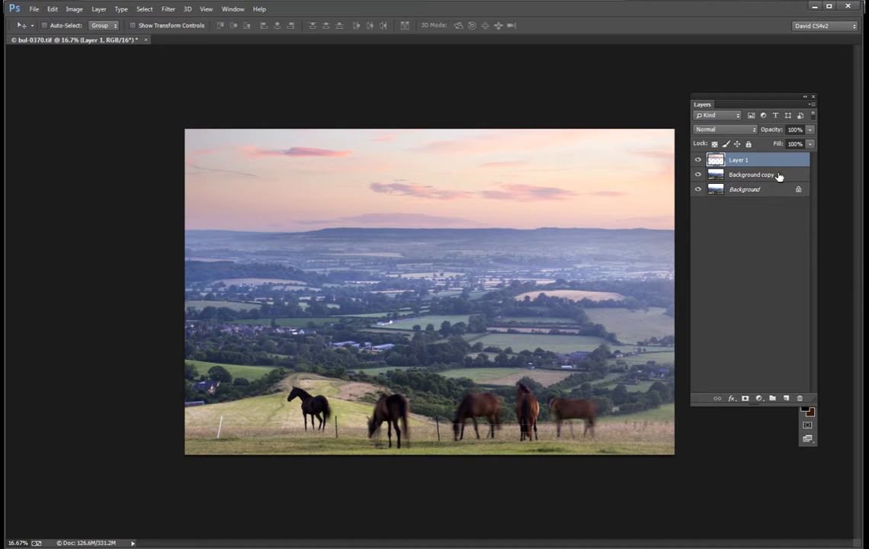
Step: On the Background copy layer, lasso everything above a line through the middle of the valley, including the sky
{"action": "left_click", "coordinate": [737, 178]}
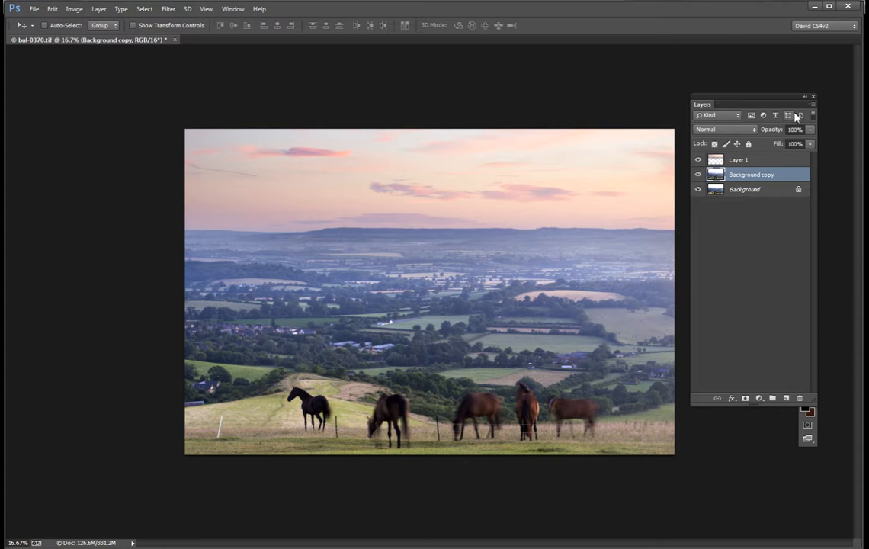
{"action": "left_click_drag", "start_coordinate": [769, 101], "coordinate": [96, 120]}
{"action": "left_click", "coordinate": [807, 155]}
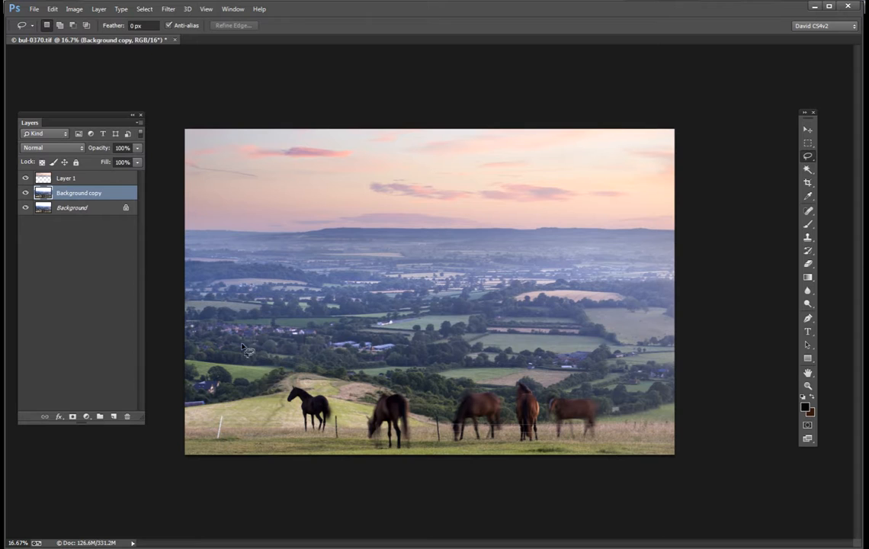
{"action": "mouse_move", "coordinate": [156, 321]}
{"action": "left_mouse_down"}
{"action": "mouse_move", "coordinate": [504, 322]}
{"action": "mouse_move", "coordinate": [599, 356]}
{"action": "mouse_move", "coordinate": [713, 376]}
{"action": "mouse_move", "coordinate": [814, 350]}
{"action": "mouse_move", "coordinate": [861, 250]}
{"action": "left_mouse_up"}
{"action": "mouse_move", "coordinate": [846, 73]}
{"action": "left_mouse_down"}
{"action": "mouse_move", "coordinate": [412, 24]}
{"action": "mouse_move", "coordinate": [108, 39]}
{"action": "mouse_move", "coordinate": [106, 196]}
{"action": "mouse_move", "coordinate": [121, 318]}
{"action": "mouse_move", "coordinate": [177, 314]}
{"action": "left_mouse_up"}
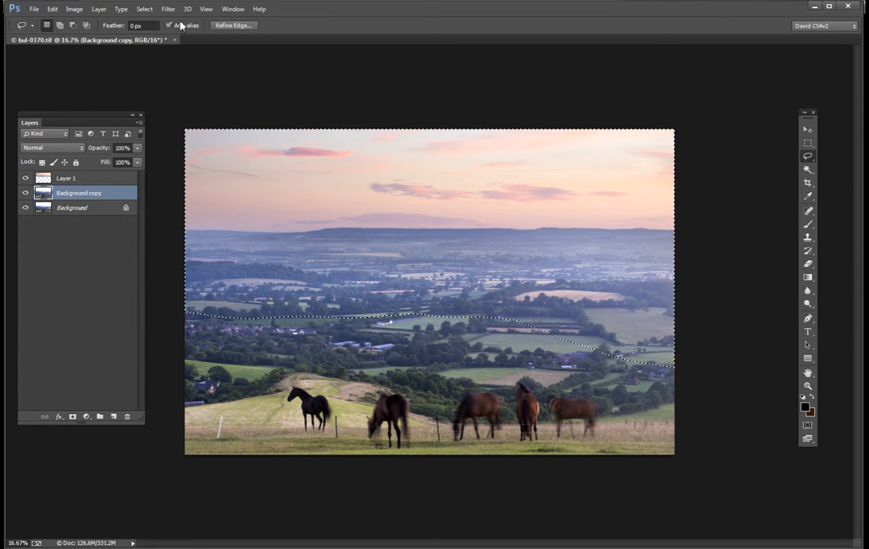
Step: Feather the lassoed selection with a radius of 250 pixels
{"action": "left_click", "coordinate": [144, 9]}
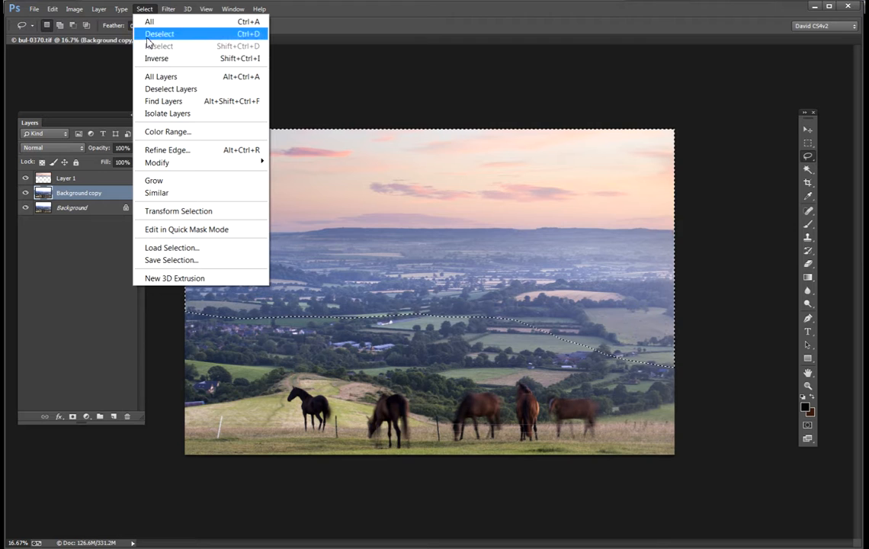
{"action": "mouse_move", "coordinate": [163, 166]}
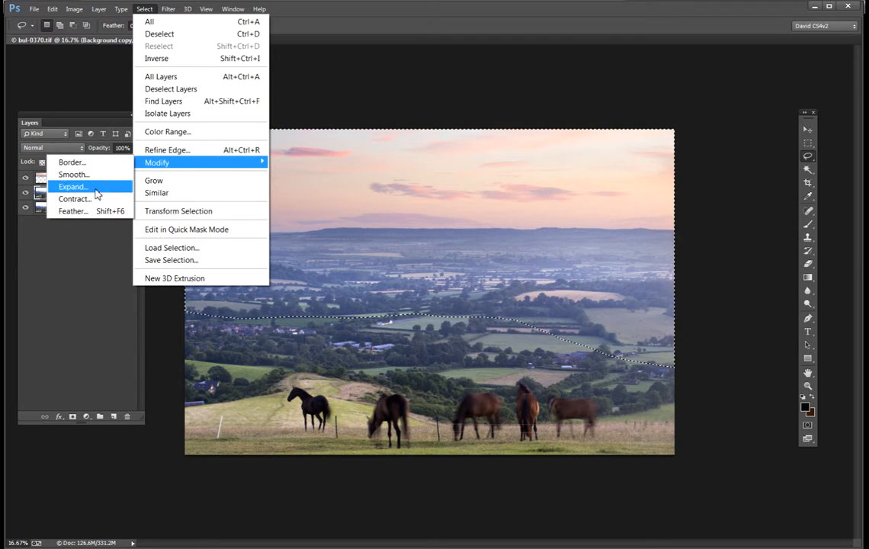
{"action": "left_click", "coordinate": [74, 211]}
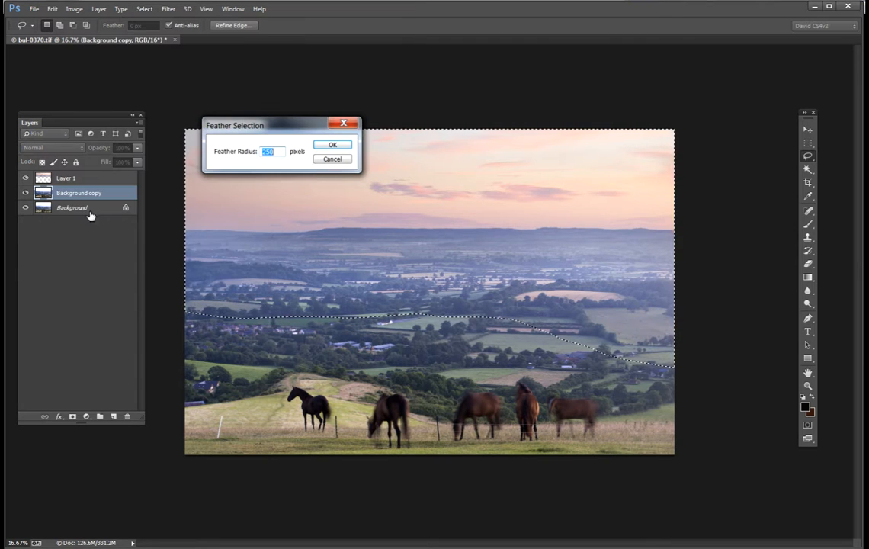
{"action": "left_click", "coordinate": [332, 146]}
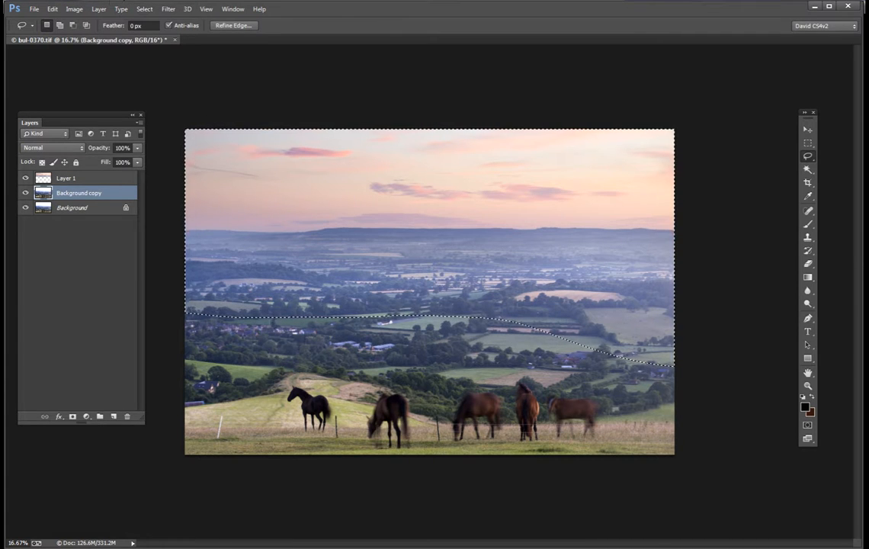
Step: Darken the selected area with Curves, pulling the midtones to input 159, output 120, and compare the preview on and off
{"action": "left_click", "coordinate": [74, 10]}
{"action": "mouse_move", "coordinate": [167, 43]}
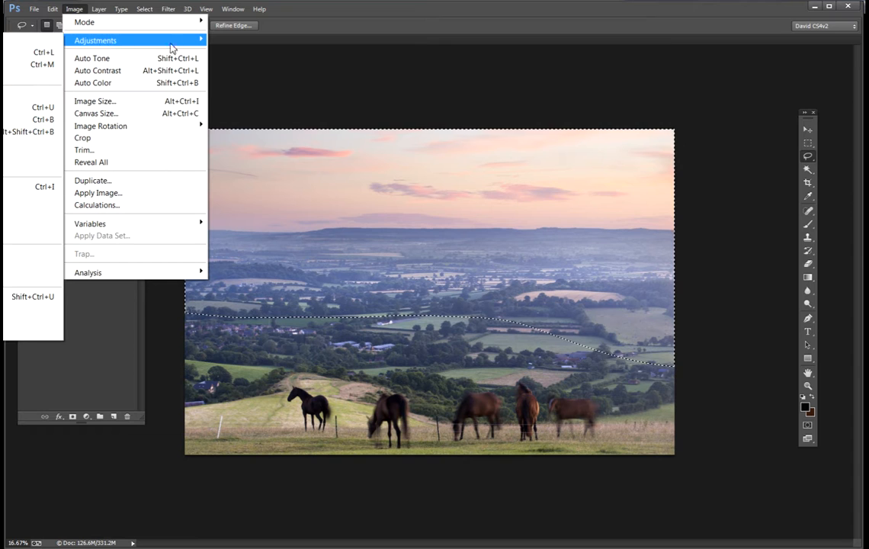
{"action": "left_click", "coordinate": [38, 64]}
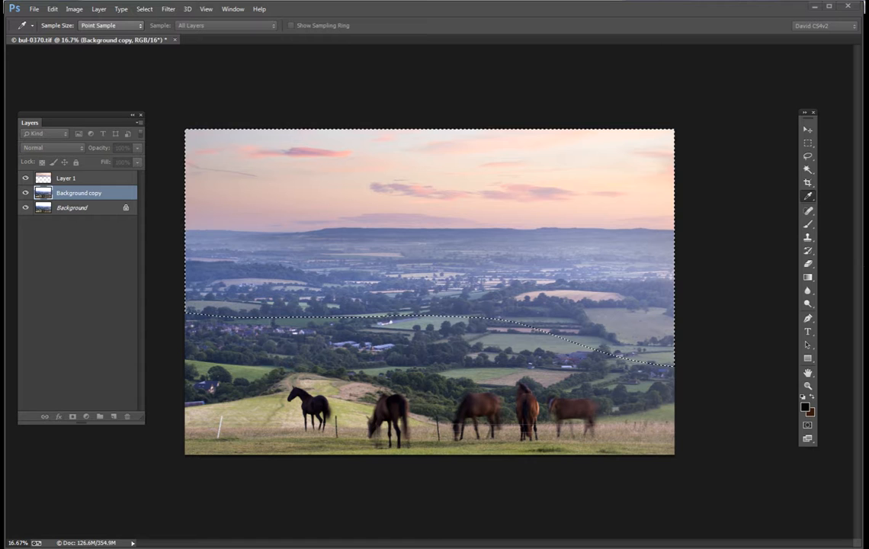
{"action": "left_click_drag", "start_coordinate": [791, 74], "coordinate": [835, 249]}
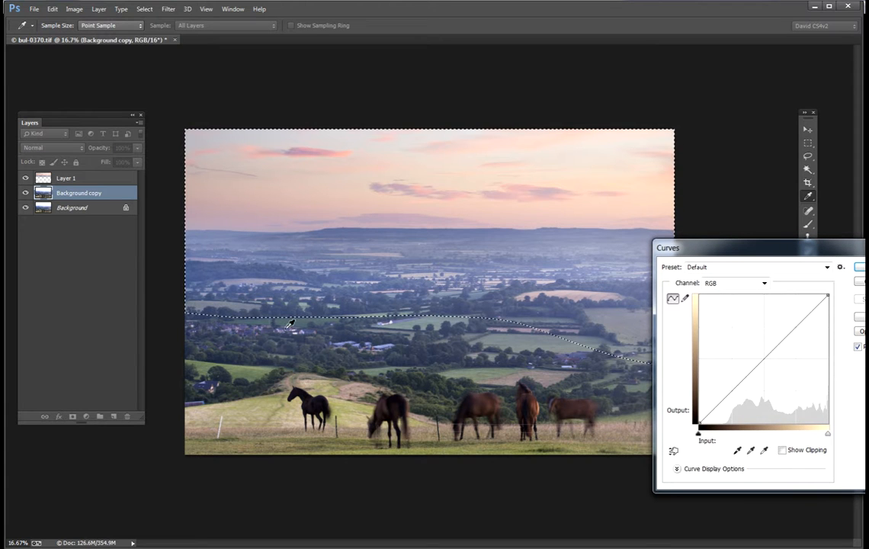
{"action": "left_click", "coordinate": [765, 358]}
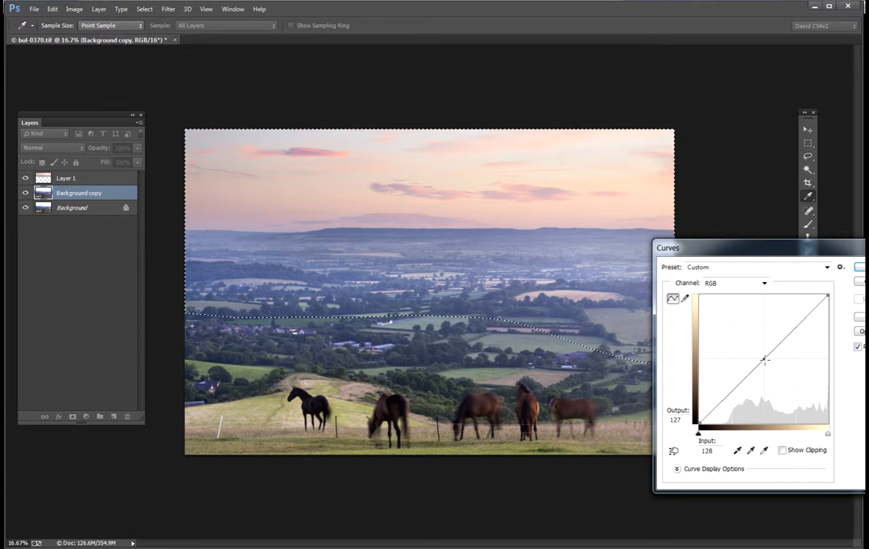
{"action": "left_click_drag", "start_coordinate": [765, 359], "coordinate": [780, 364]}
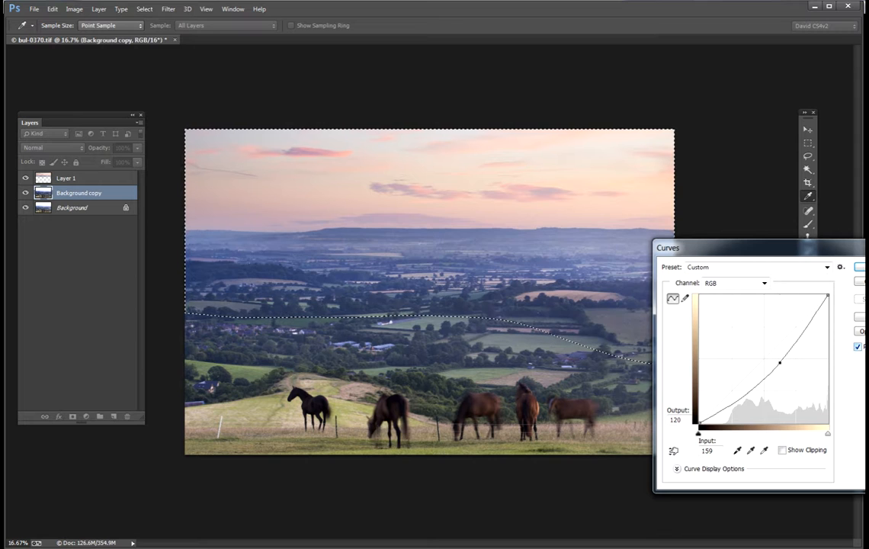
{"action": "left_click", "coordinate": [858, 347]}
{"action": "left_click", "coordinate": [858, 348]}
{"action": "left_click", "coordinate": [858, 347]}
{"action": "left_click", "coordinate": [857, 348]}
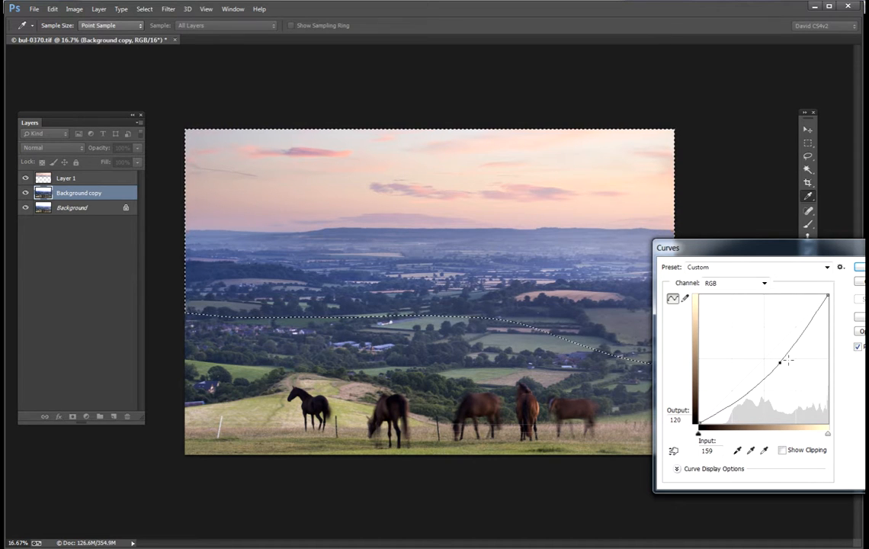
Step: Reshape the curve with a highlight point at input 215, output 210 and a shadow point at input 37, output 14
{"action": "left_click_drag", "start_coordinate": [780, 363], "coordinate": [763, 370]}
{"action": "left_click_drag", "start_coordinate": [752, 387], "coordinate": [710, 421]}
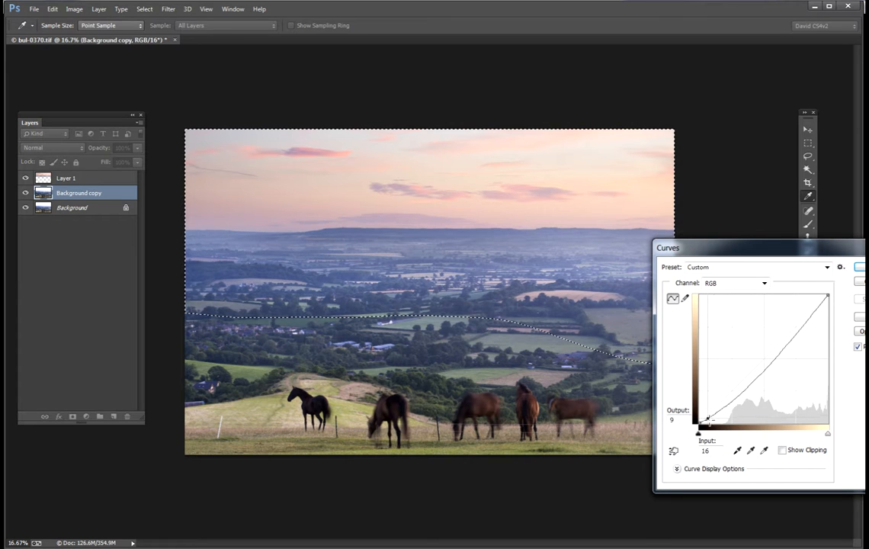
{"action": "left_click", "coordinate": [809, 317]}
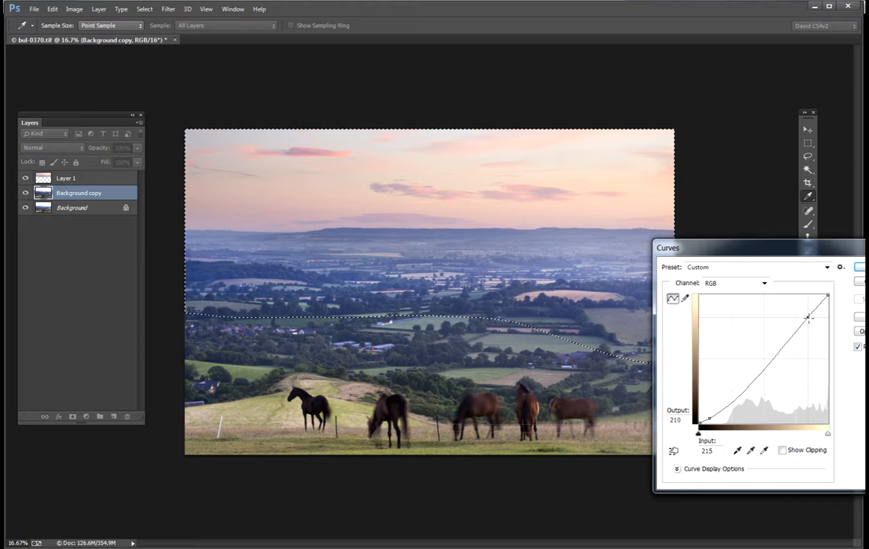
{"action": "left_click_drag", "start_coordinate": [809, 318], "coordinate": [809, 317]}
{"action": "left_click_drag", "start_coordinate": [716, 414], "coordinate": [719, 416]}
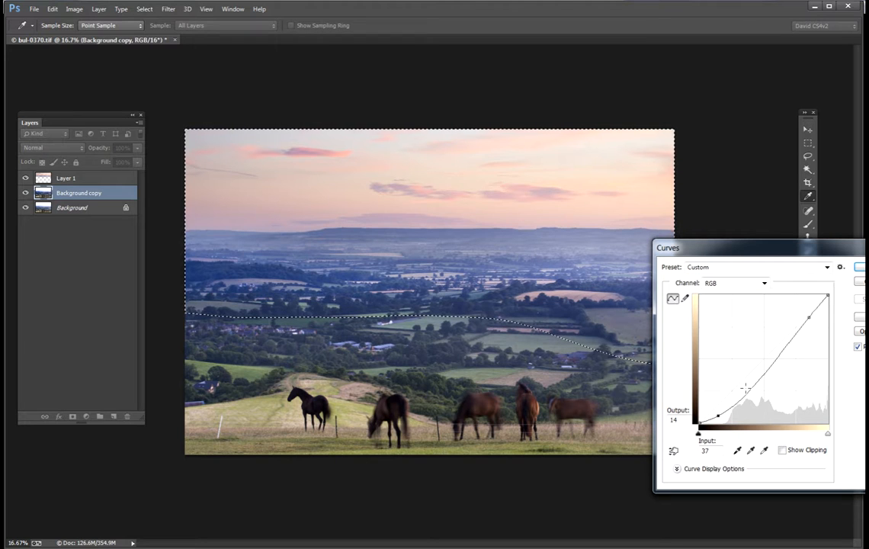
Step: Soften the curve to shadows at input 33, output 19 and highlights at input 215, output 212, and compare the preview
{"action": "left_click_drag", "start_coordinate": [719, 416], "coordinate": [711, 410]}
{"action": "left_click", "coordinate": [808, 316]}
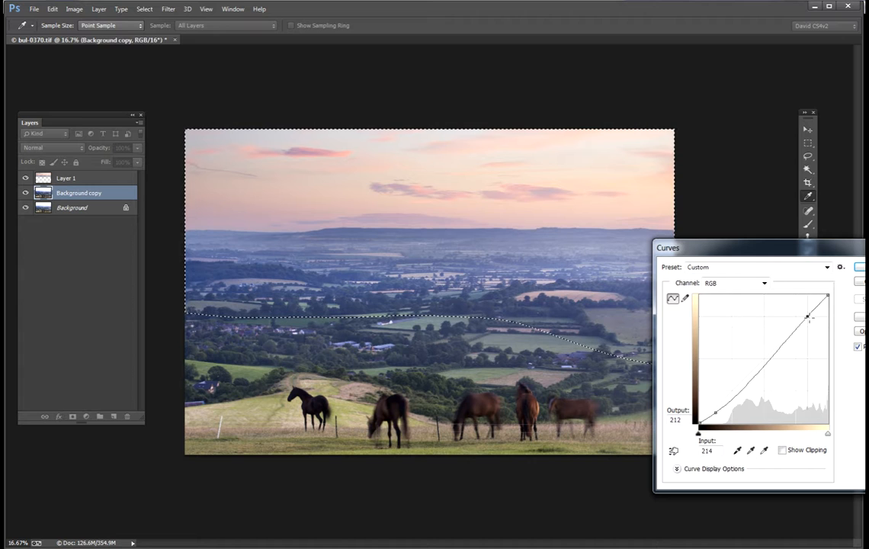
{"action": "left_click_drag", "start_coordinate": [809, 318], "coordinate": [810, 318]}
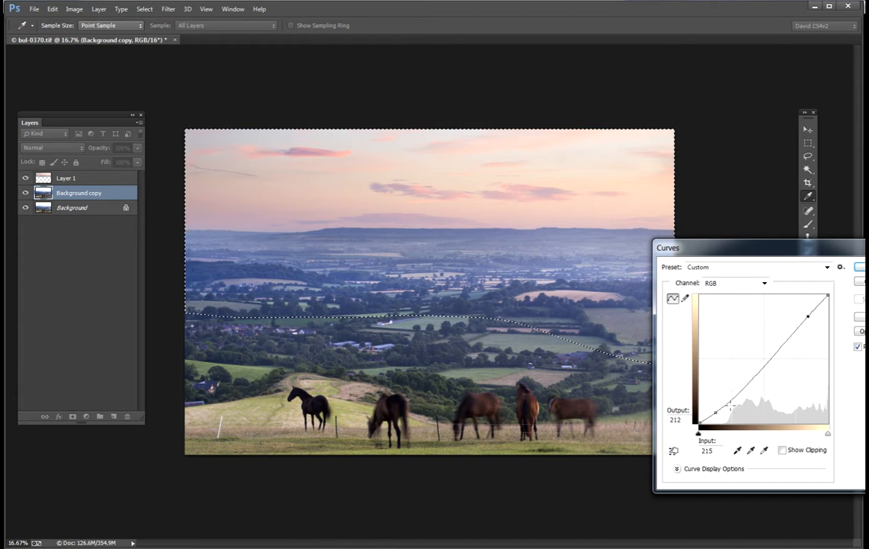
{"action": "left_click_drag", "start_coordinate": [717, 412], "coordinate": [716, 413]}
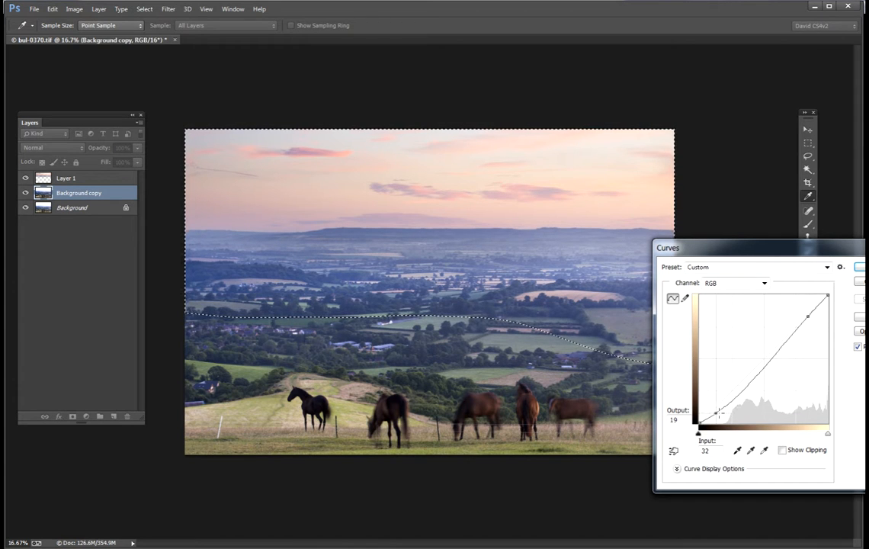
{"action": "left_click", "coordinate": [857, 348]}
{"action": "left_click", "coordinate": [859, 347]}
{"action": "left_click", "coordinate": [858, 347]}
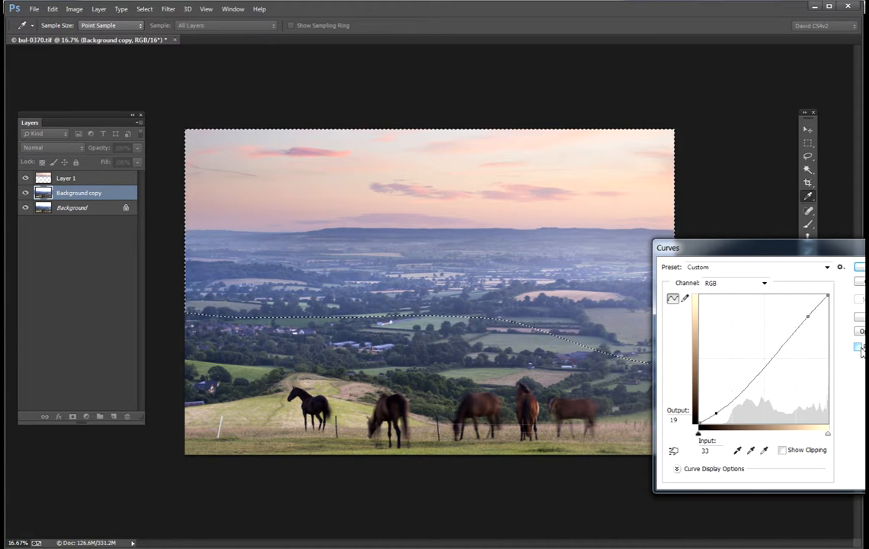
{"action": "left_click", "coordinate": [859, 347]}
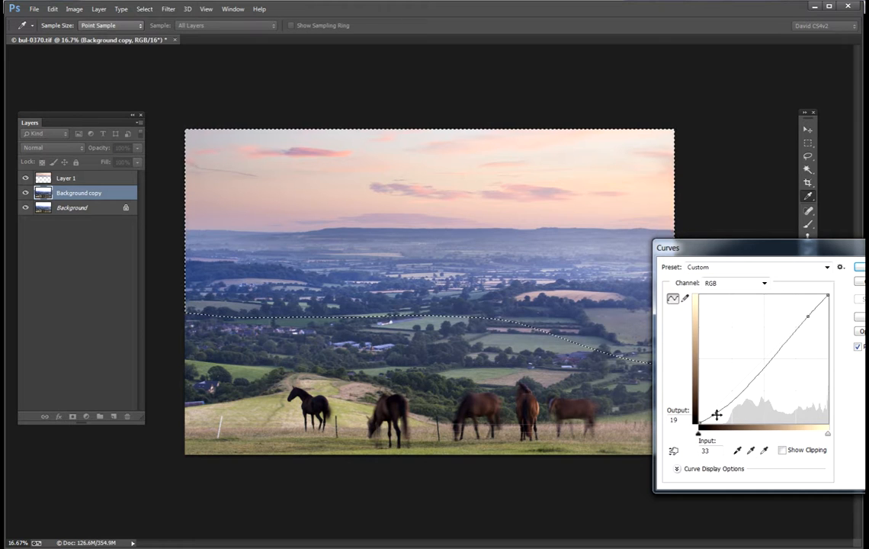
Step: Fine-tune the curve to shadows 32 to 21 and highlights 217 to 211, apply it, and clear the selection
{"action": "left_click_drag", "start_coordinate": [715, 413], "coordinate": [716, 412]}
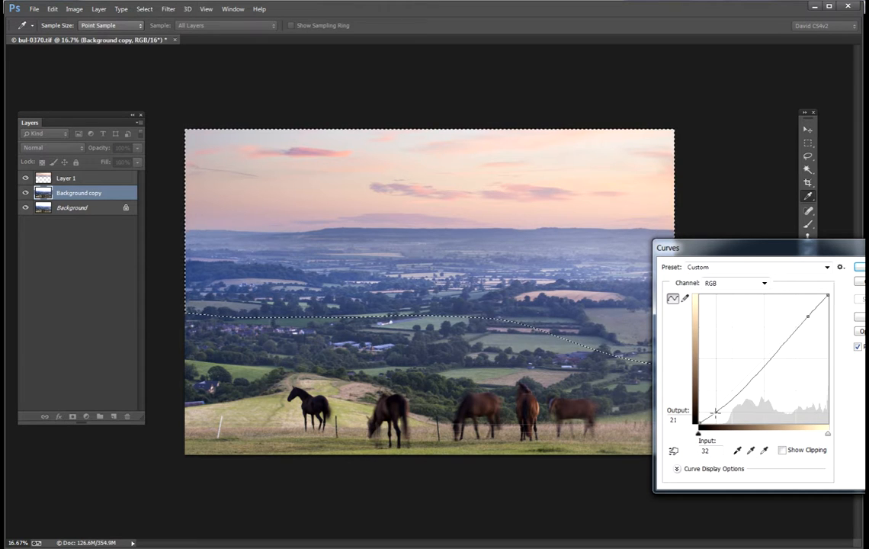
{"action": "left_click", "coordinate": [809, 316]}
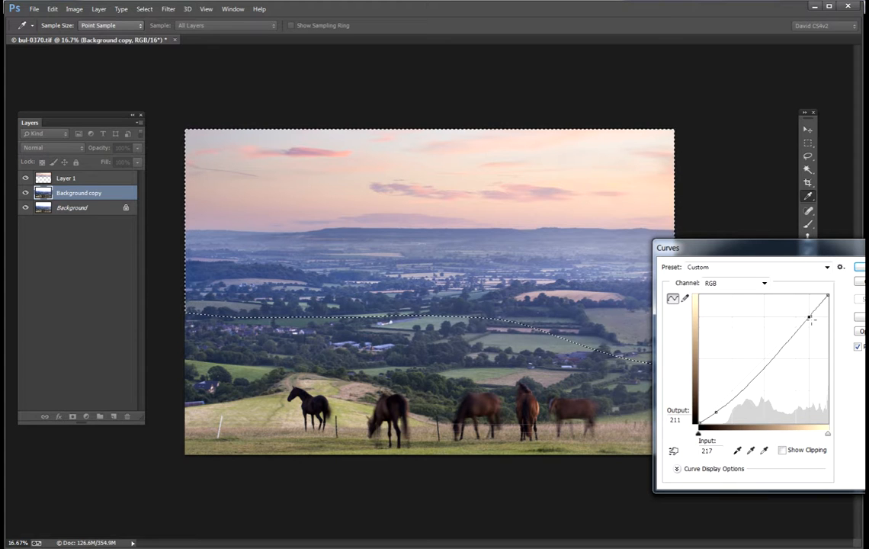
{"action": "left_click", "coordinate": [857, 347]}
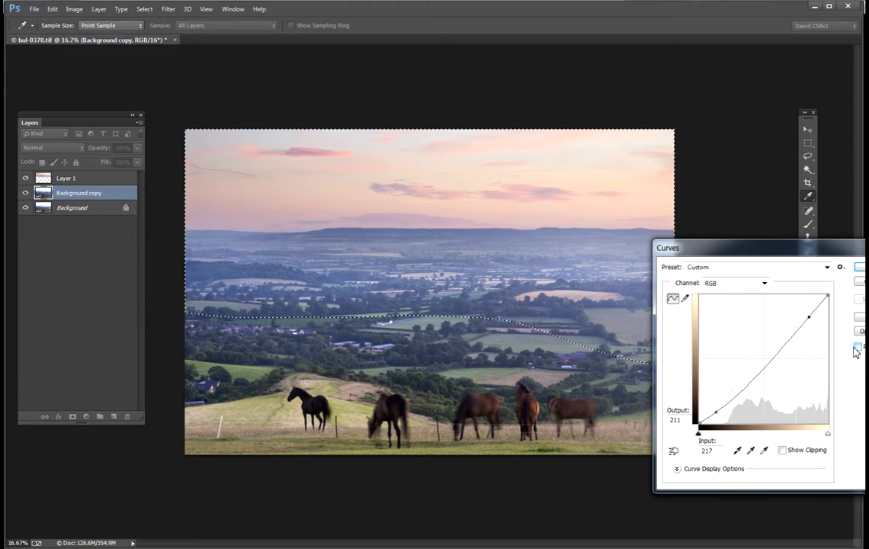
{"action": "left_click", "coordinate": [858, 347]}
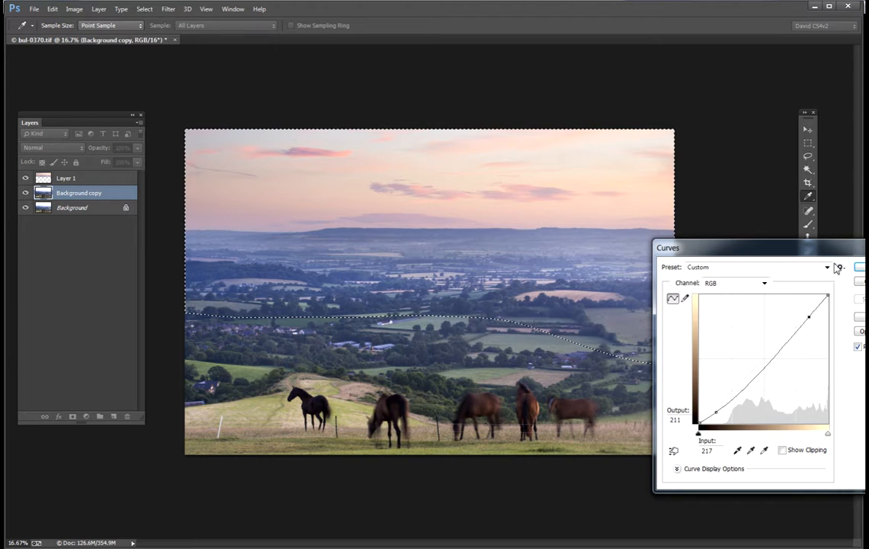
{"action": "key", "text": "Return"}
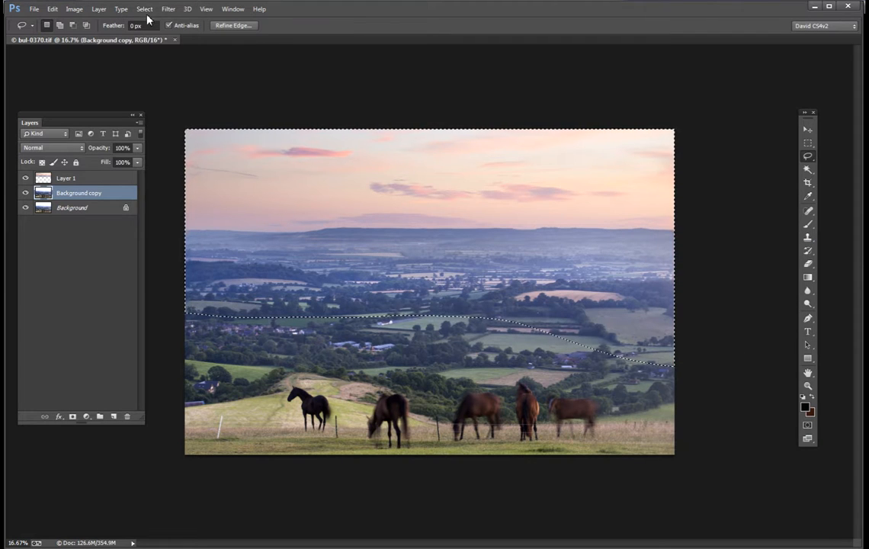
{"action": "left_click", "coordinate": [144, 9]}
{"action": "left_click", "coordinate": [157, 34]}
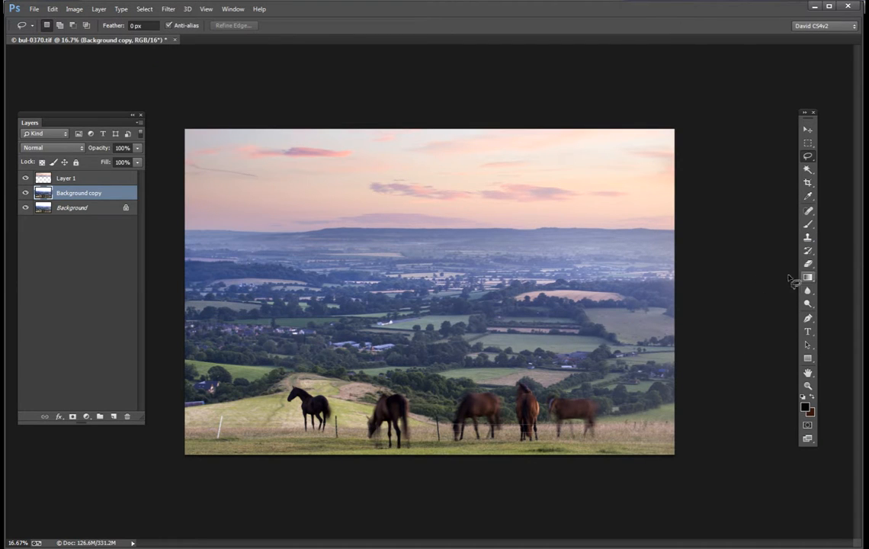
Step: Start a Curves adjustment on Layer 1, try darkening the midtones to input 149, output 113, and straighten the curve again
{"action": "left_click", "coordinate": [64, 180]}
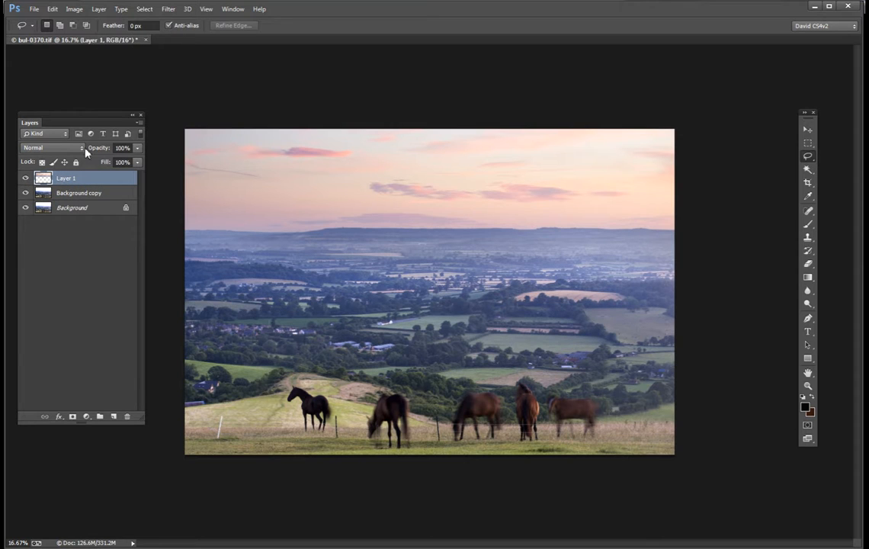
{"action": "left_click", "coordinate": [74, 9]}
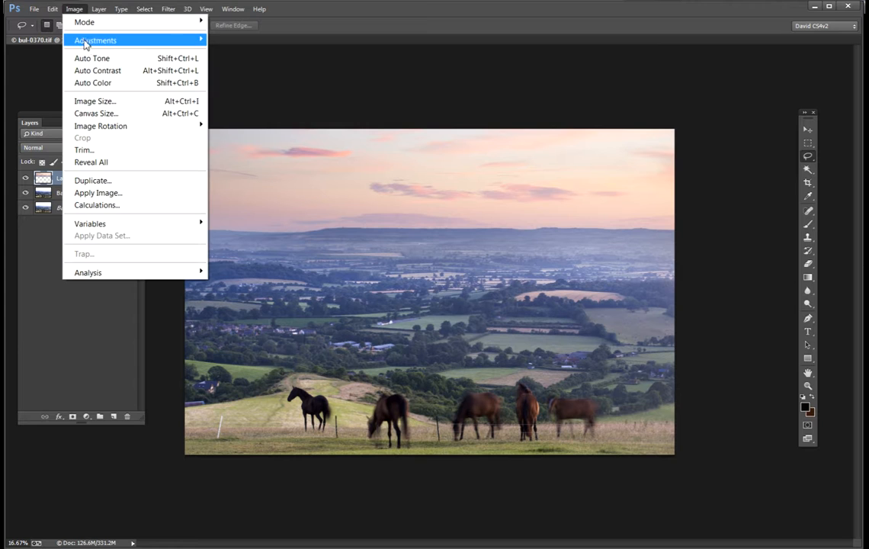
{"action": "mouse_move", "coordinate": [106, 40]}
{"action": "left_click", "coordinate": [18, 64]}
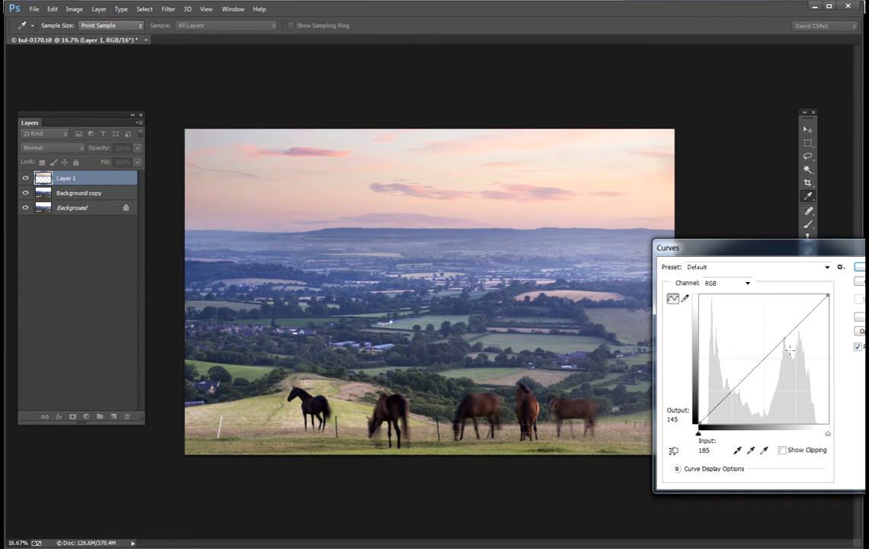
{"action": "left_click_drag", "start_coordinate": [767, 361], "coordinate": [776, 367]}
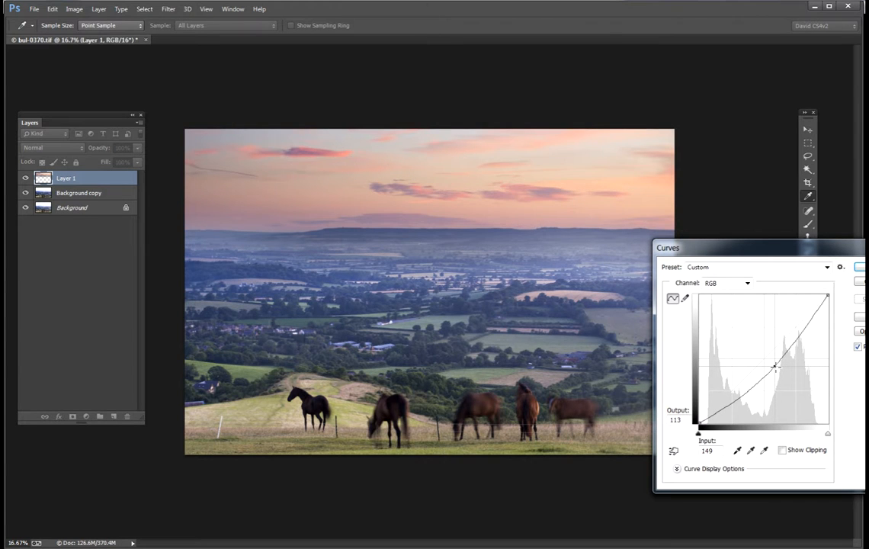
{"action": "left_click_drag", "start_coordinate": [775, 367], "coordinate": [763, 359]}
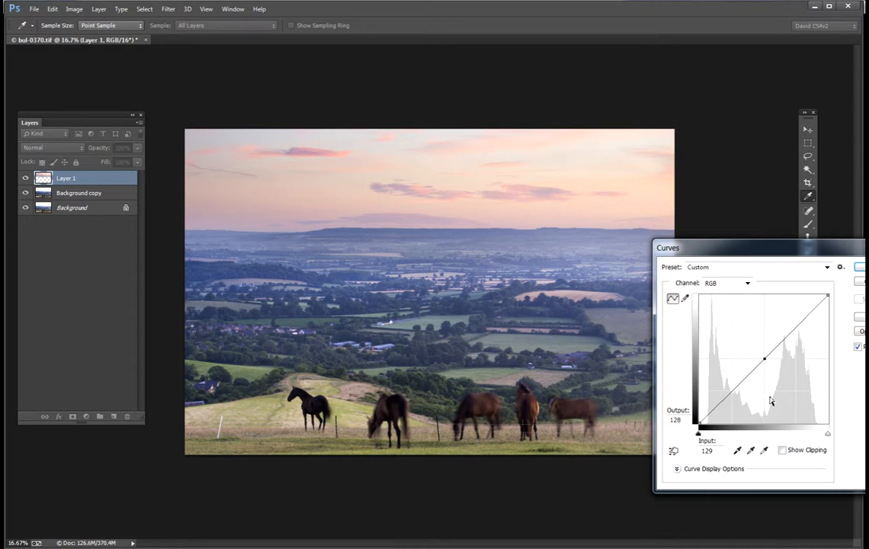
Step: Pull the curve's shadows slightly down, add a highlight point at input 210, output 211, and compare the preview on and off
{"action": "left_click_drag", "start_coordinate": [765, 360], "coordinate": [709, 415]}
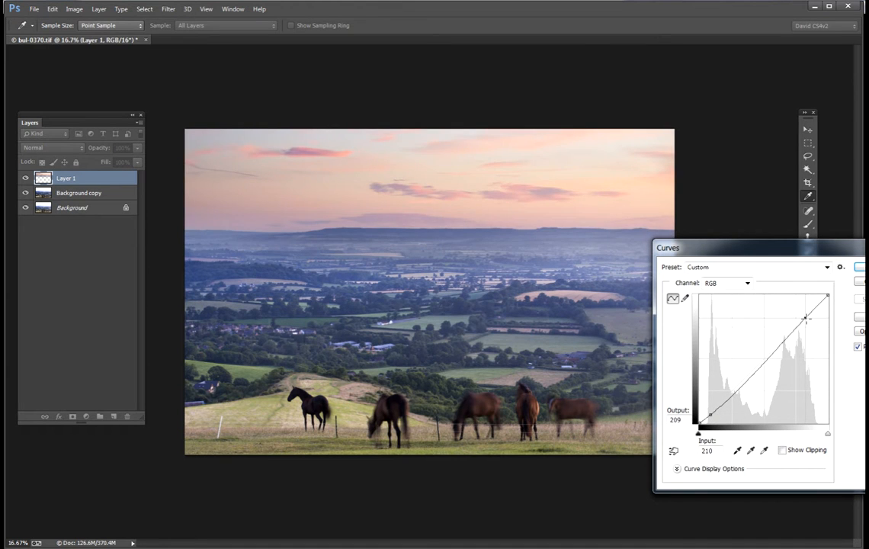
{"action": "left_click", "coordinate": [805, 317]}
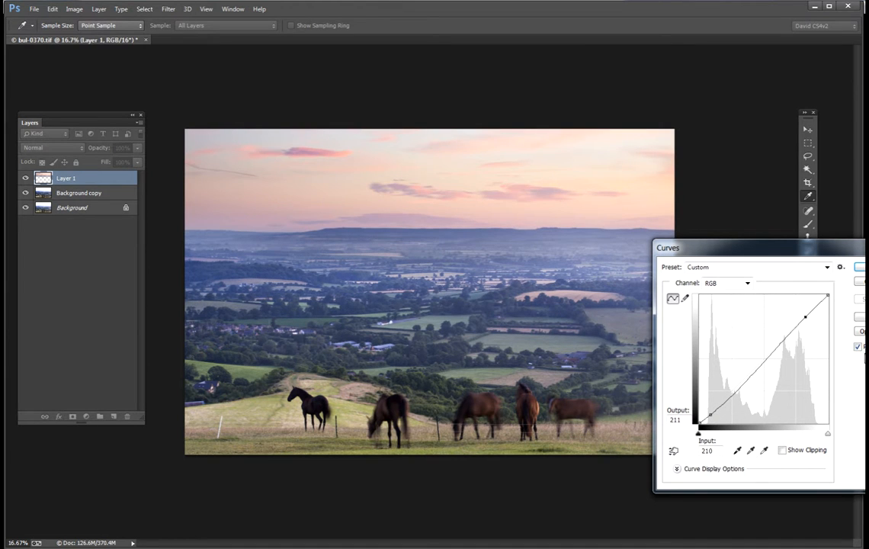
{"action": "left_click", "coordinate": [857, 347]}
{"action": "left_click", "coordinate": [858, 347]}
{"action": "left_click", "coordinate": [858, 348]}
{"action": "left_click", "coordinate": [858, 348]}
{"action": "left_click", "coordinate": [858, 347]}
{"action": "left_click", "coordinate": [858, 348]}
Step: Refine the highlight point to input 208, output 212, compare the preview, and apply the curve to the sky layer
{"action": "left_click_drag", "start_coordinate": [805, 316], "coordinate": [803, 316]}
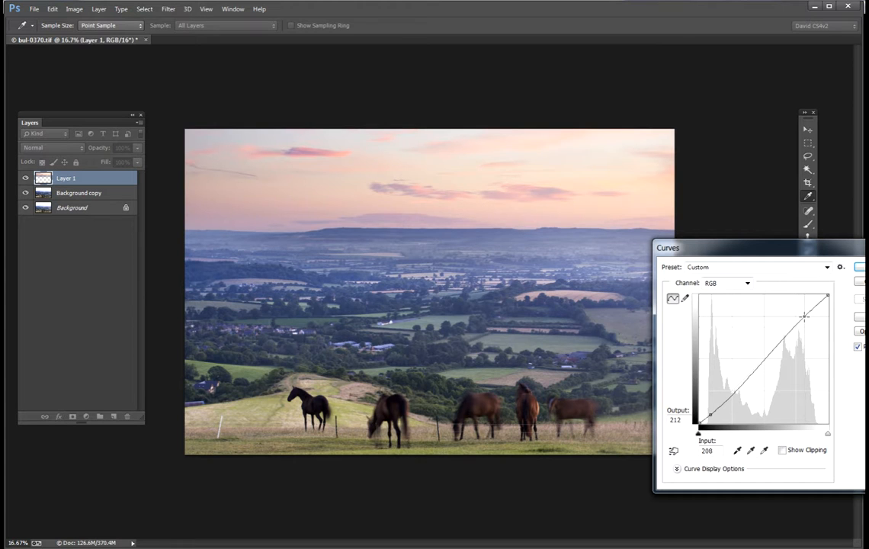
{"action": "left_click", "coordinate": [859, 348]}
{"action": "left_click", "coordinate": [859, 348]}
{"action": "left_click", "coordinate": [859, 348]}
{"action": "left_click", "coordinate": [860, 269]}
{"action": "key", "text": "l"}
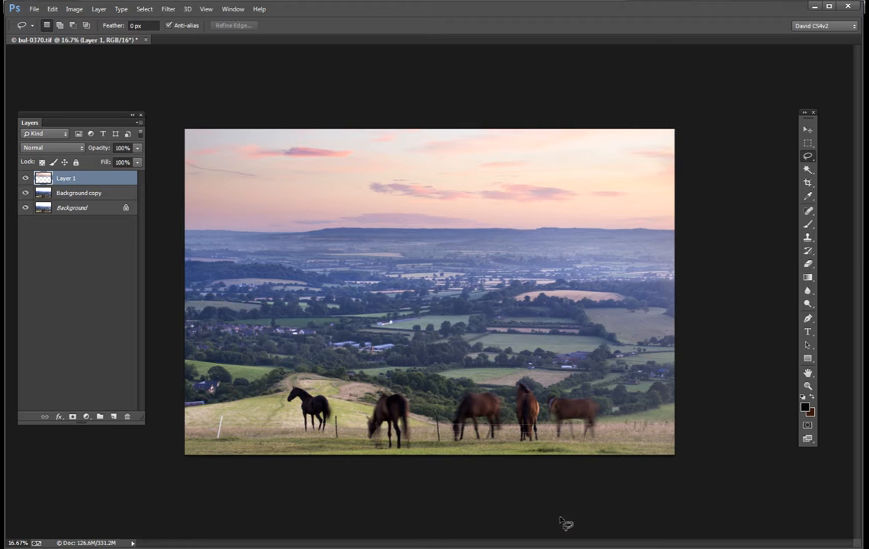
Step: Examine the blended photo up close at 50%, from the valley to the horses, with the Layers panel out of the way
{"action": "key", "text": "ctrl+plus"}
{"action": "key", "text": "ctrl+plus"}
{"action": "key", "text": "ctrl+plus"}
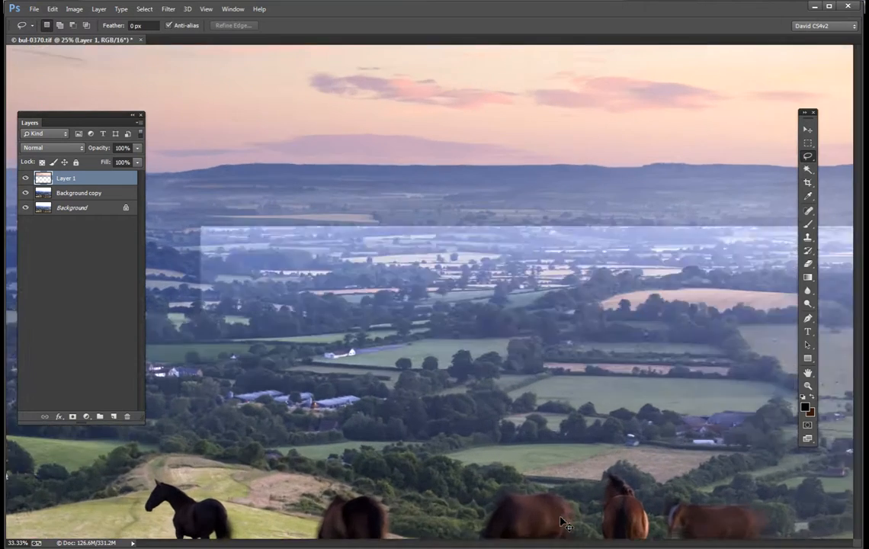
{"action": "left_click_drag", "start_coordinate": [431, 381], "coordinate": [709, 140]}
{"action": "left_click_drag", "start_coordinate": [82, 115], "coordinate": [868, 163]}
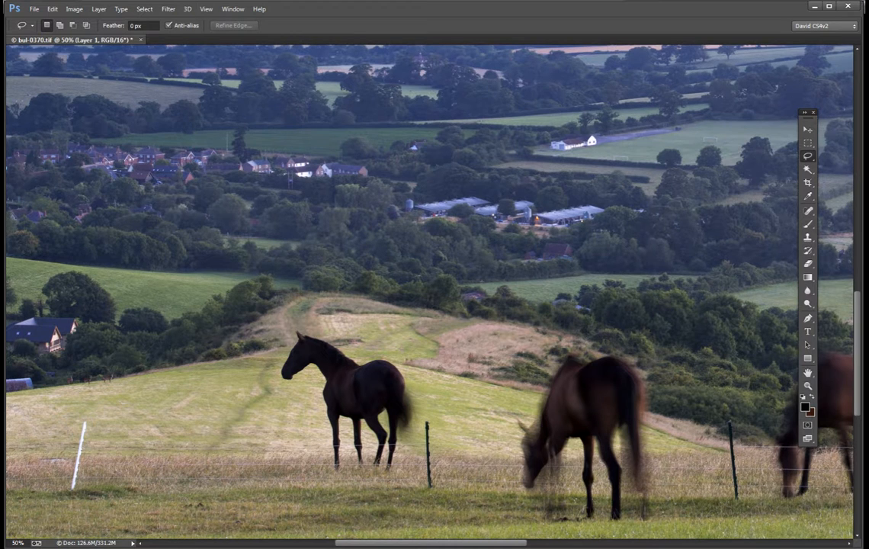
{"action": "key", "text": "ctrl+minus"}
{"action": "key", "text": "ctrl+minus"}
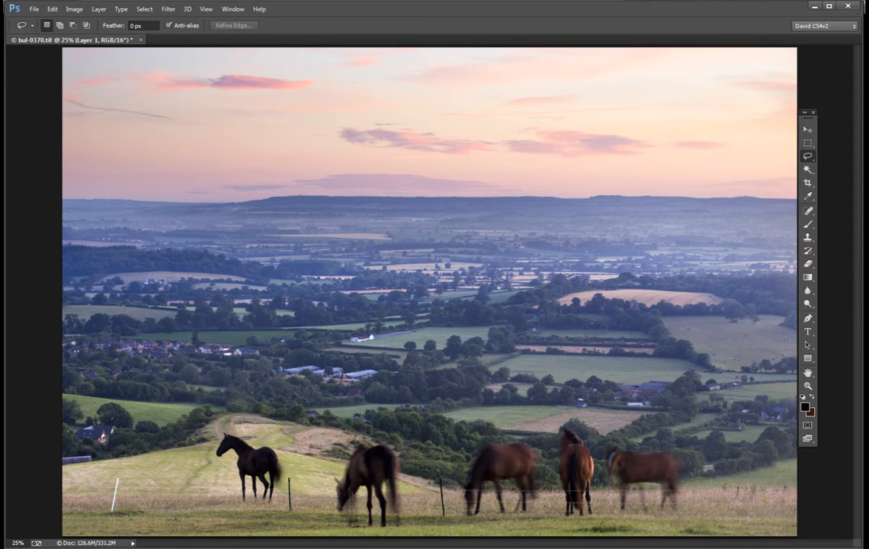
Step: Bring the Layers panel back beside the photo and flatten all layers into a single background
{"action": "left_click_drag", "start_coordinate": [865, 32], "coordinate": [178, 193]}
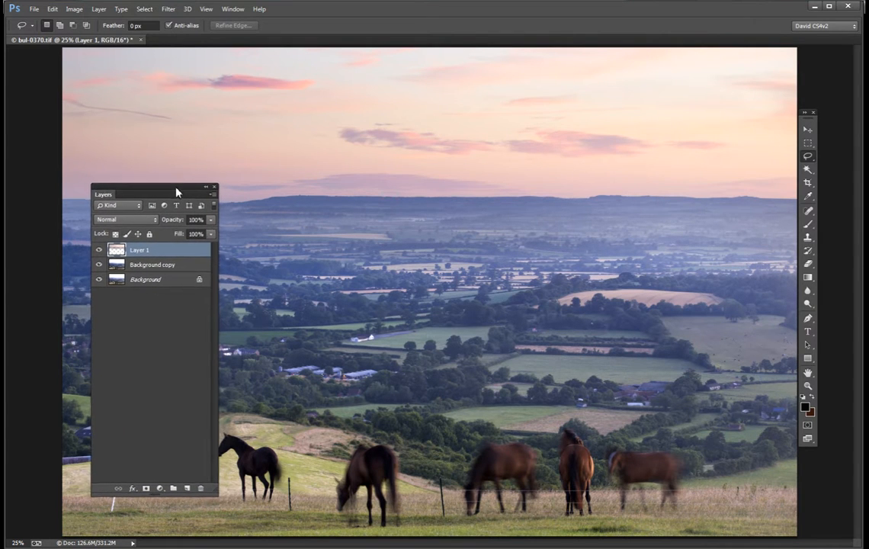
{"action": "left_click_drag", "start_coordinate": [176, 188], "coordinate": [158, 193]}
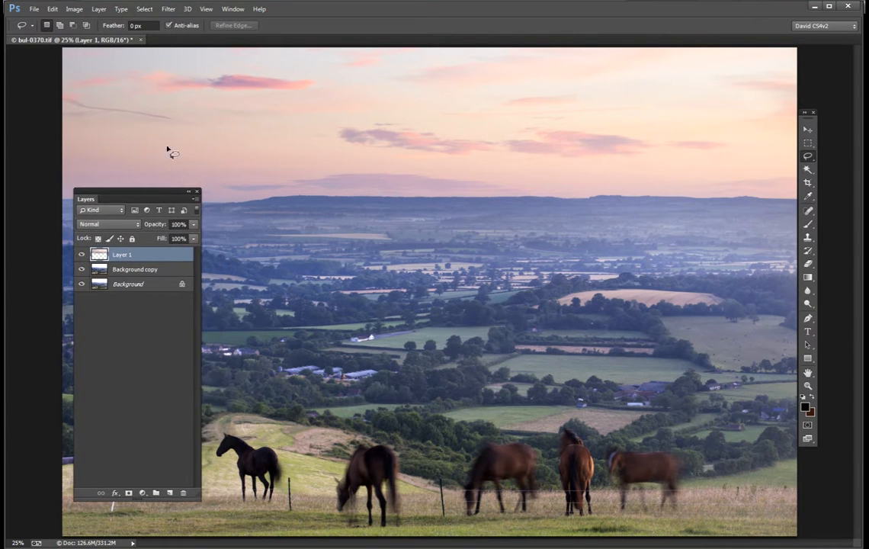
{"action": "left_click", "coordinate": [99, 12]}
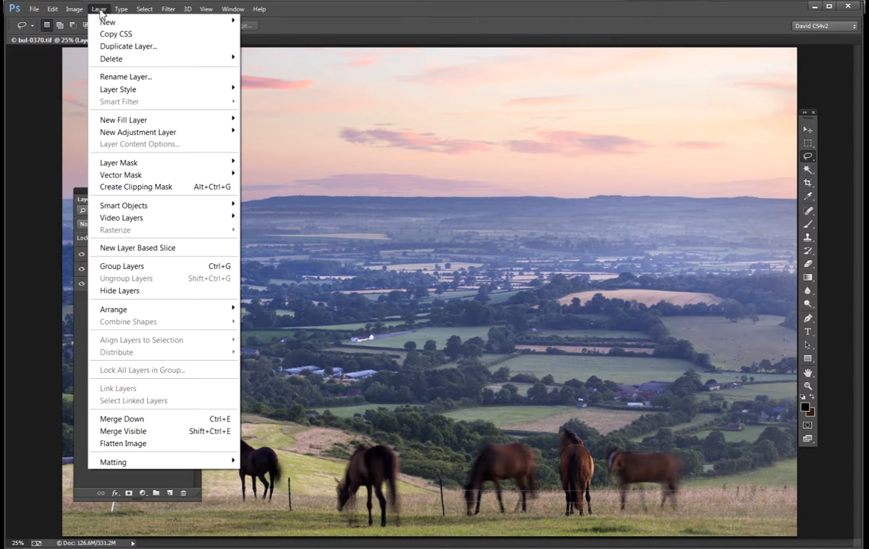
{"action": "left_click", "coordinate": [120, 444]}
{"action": "left_click_drag", "start_coordinate": [147, 194], "coordinate": [94, 211]}
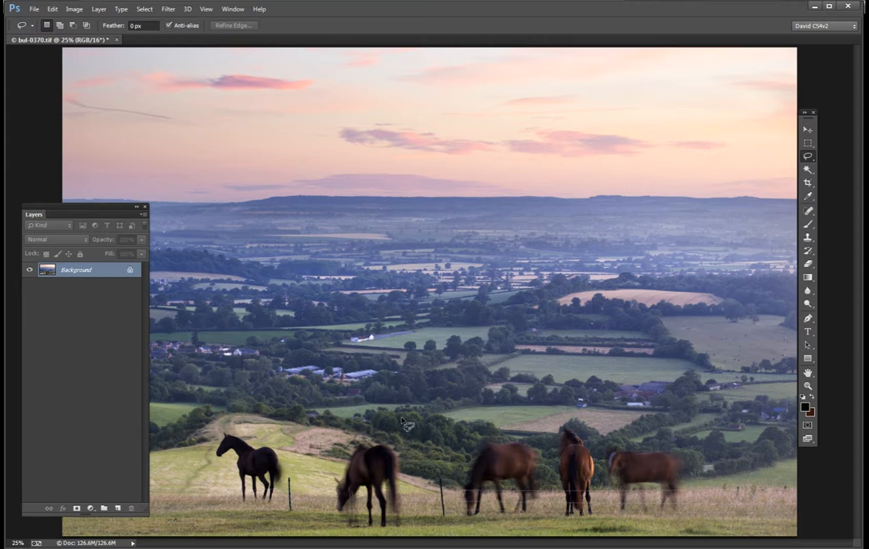